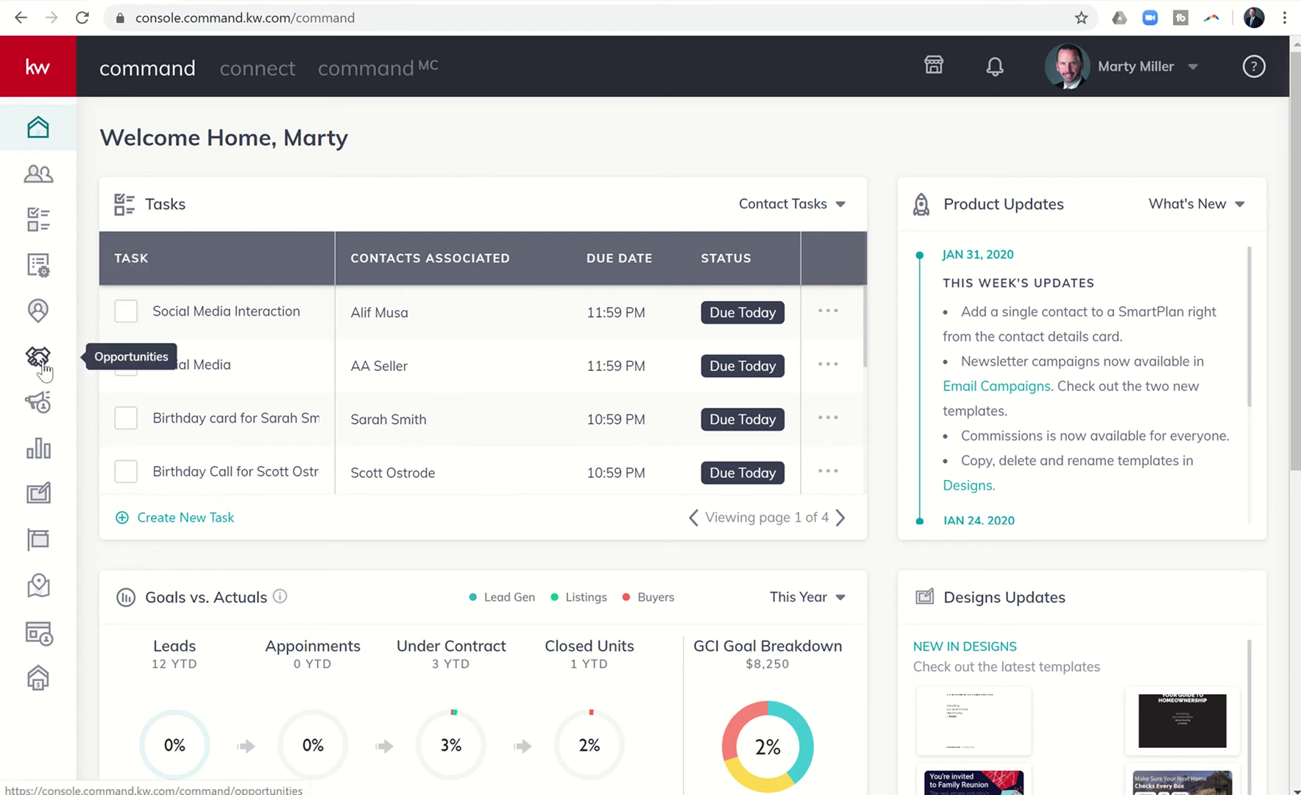
click(43, 365)
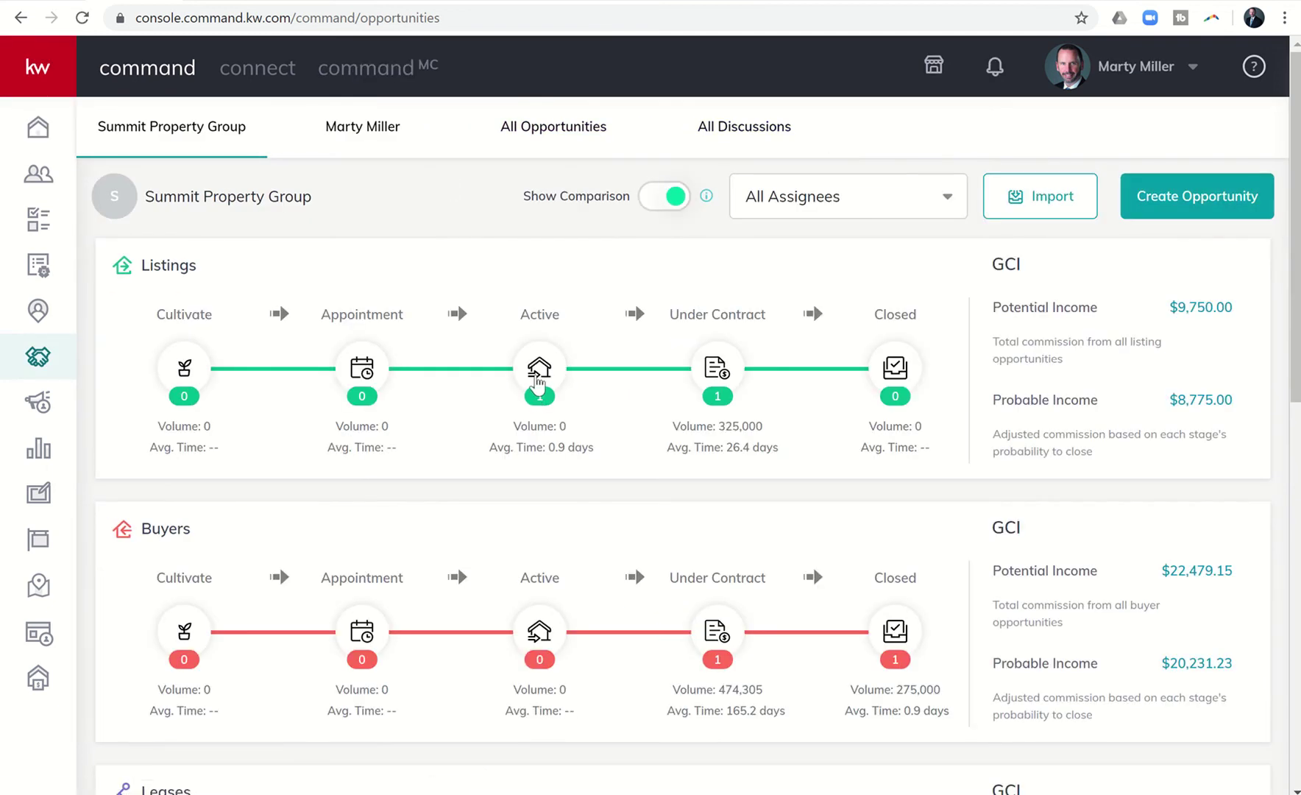
click(538, 379)
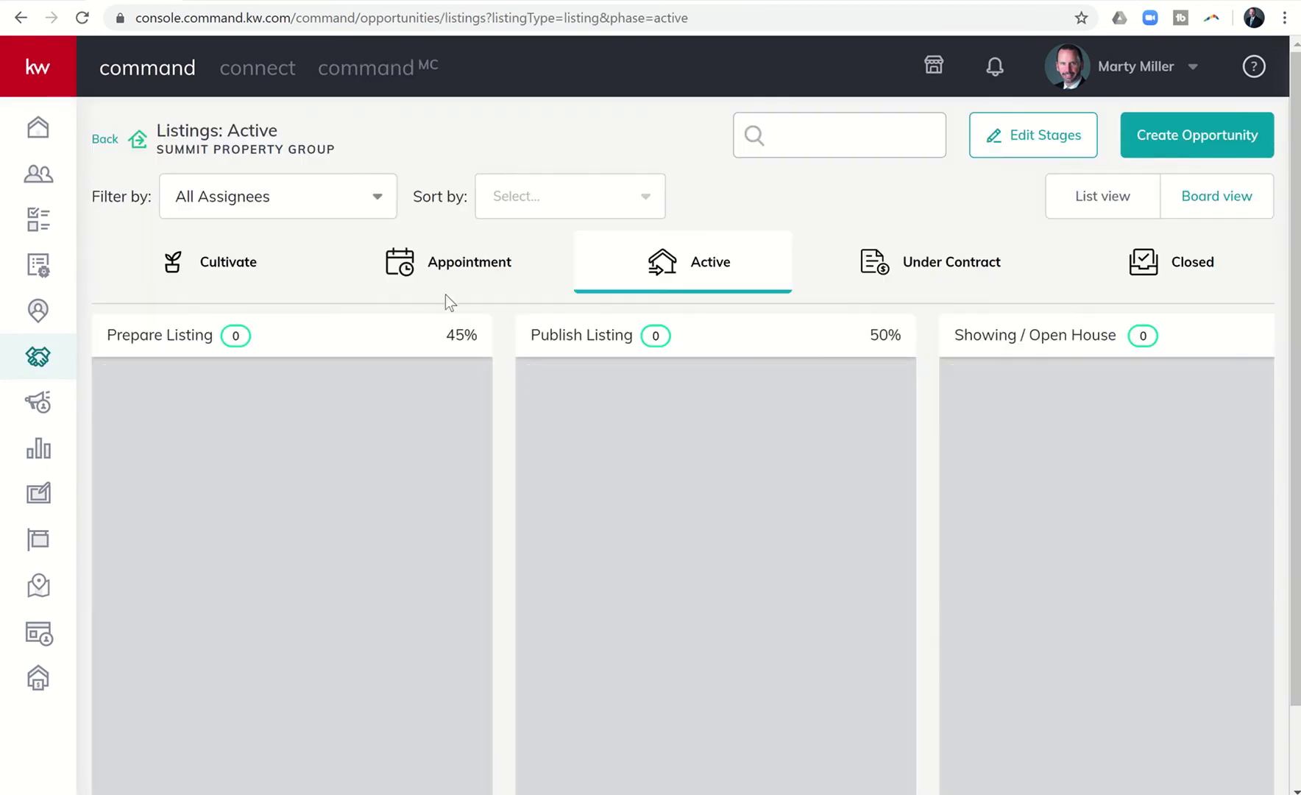
scroll(760, 498, right, 5)
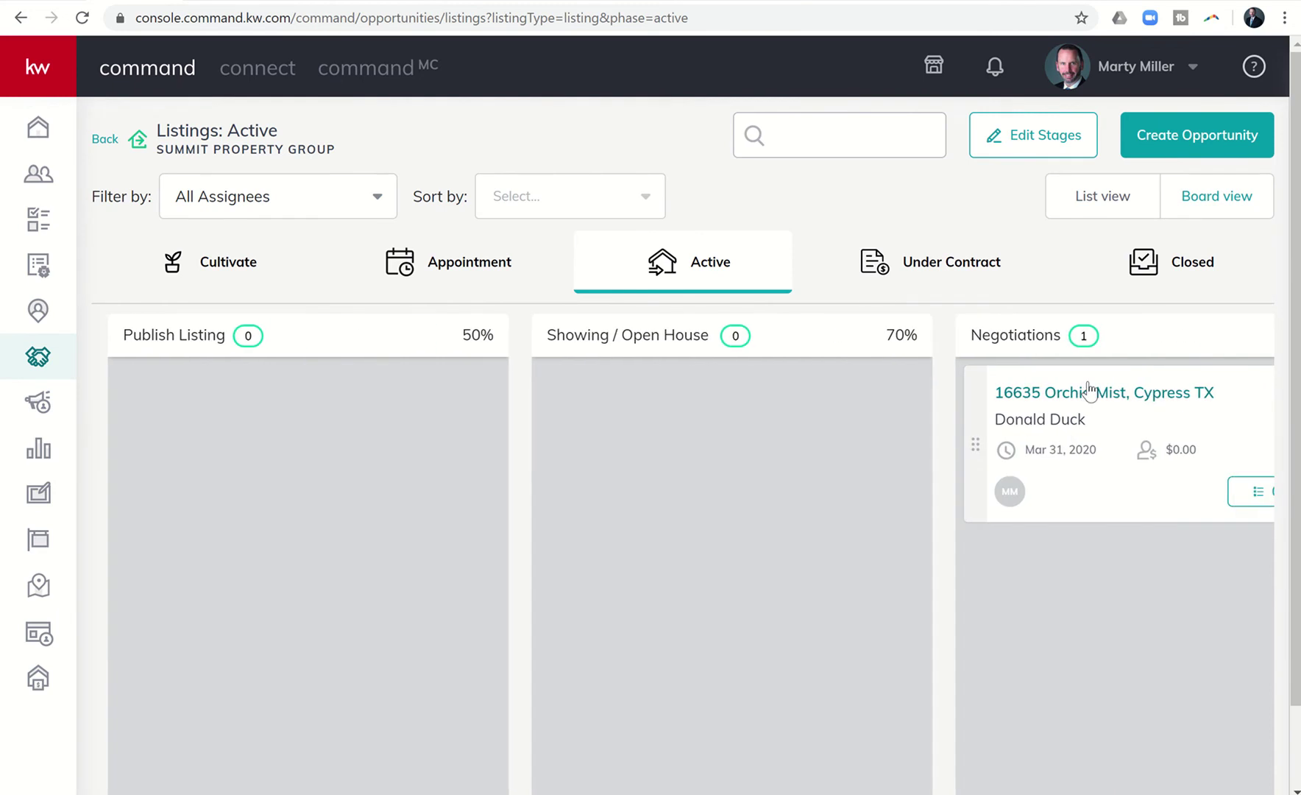
click(1083, 396)
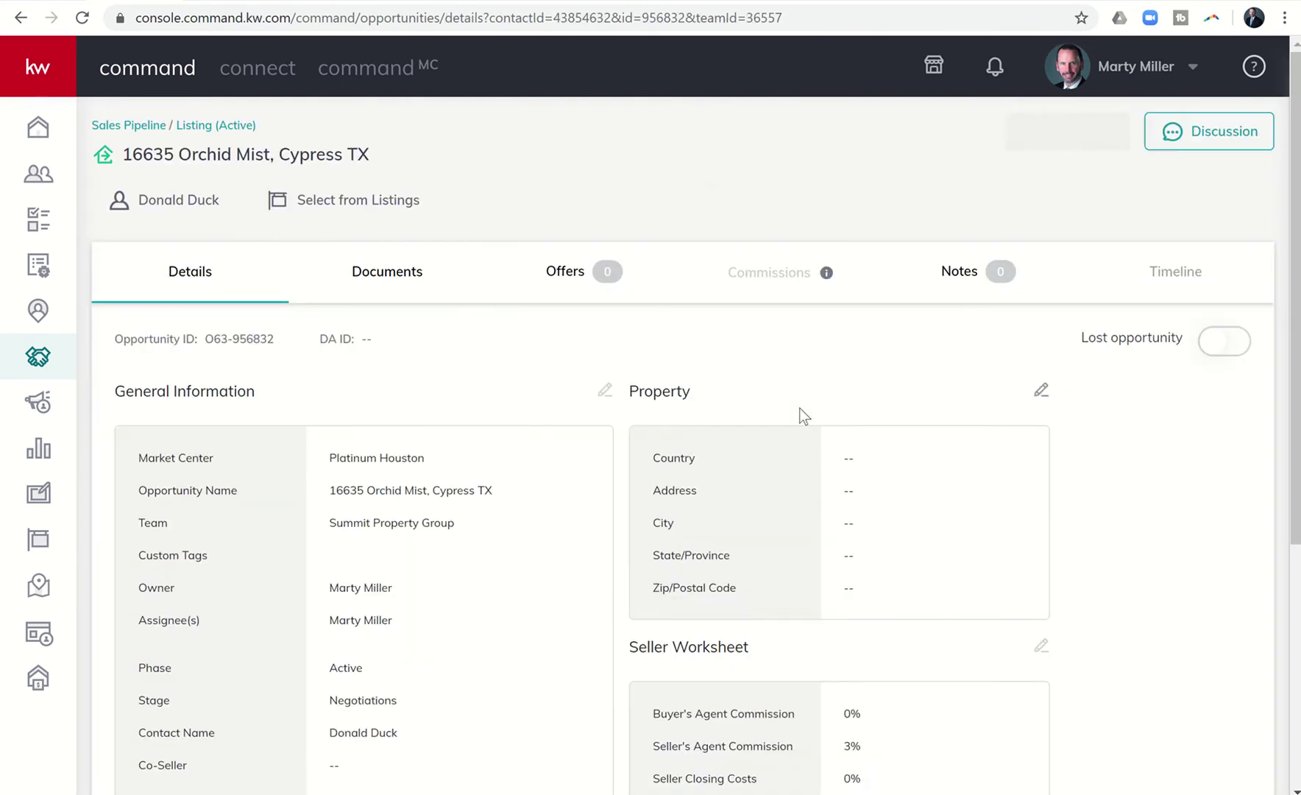
click(402, 280)
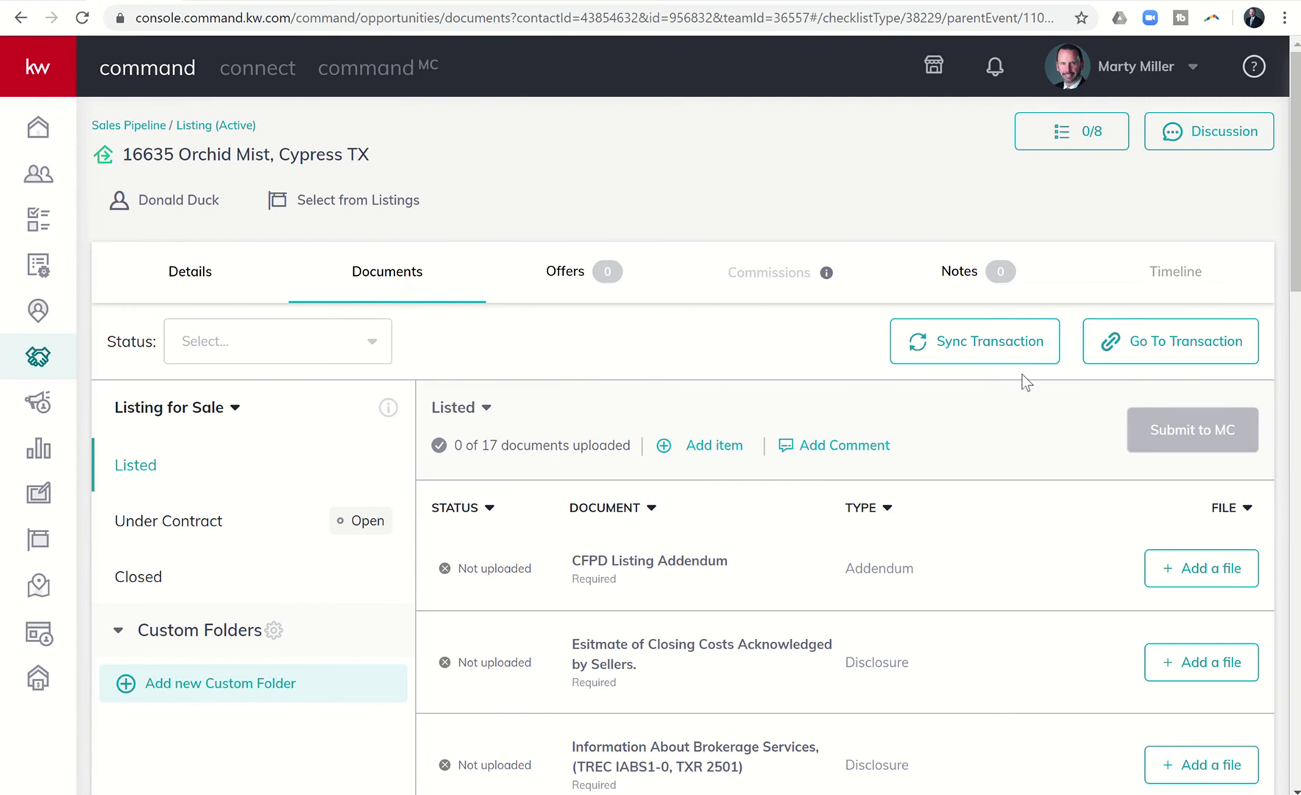
- Go to the listing's linked DocuSign Rooms transaction, whose Room Docs folder is empty
click(1151, 344)
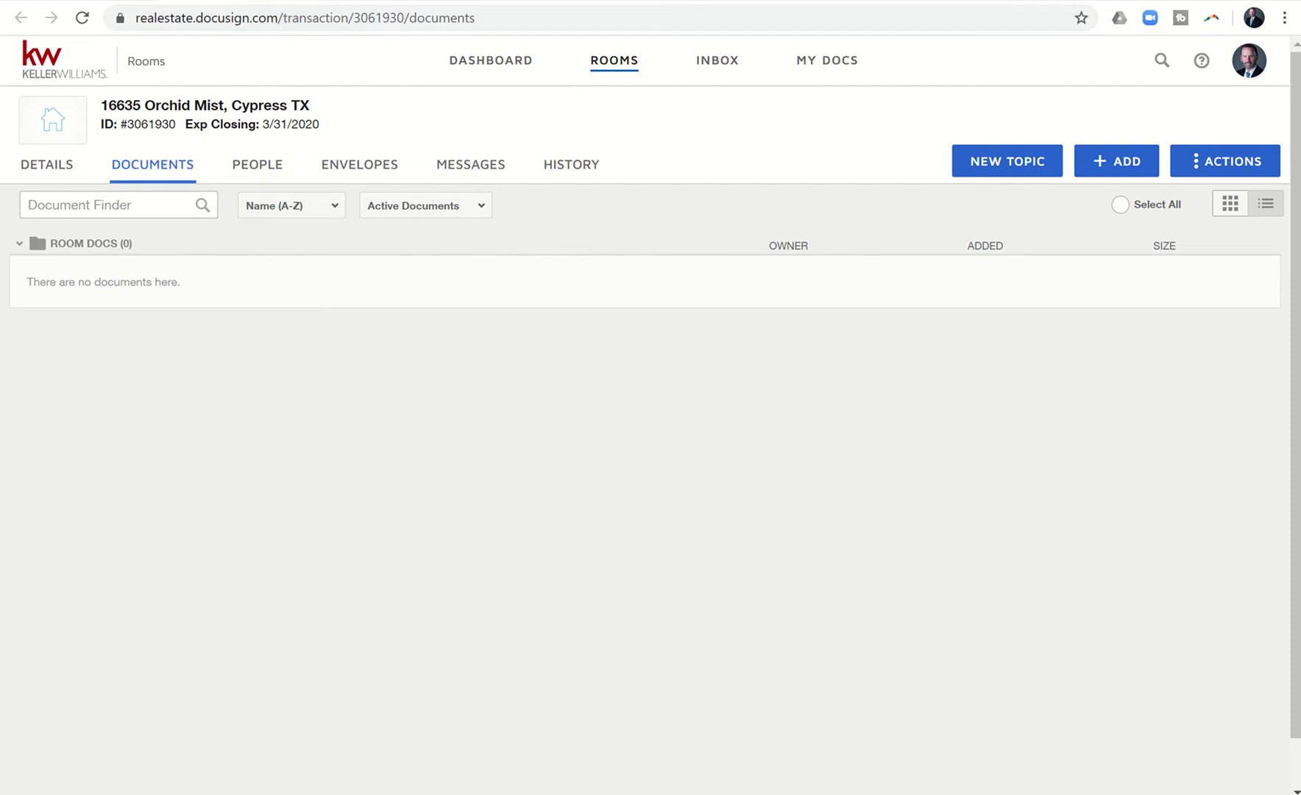
click(367, 1)
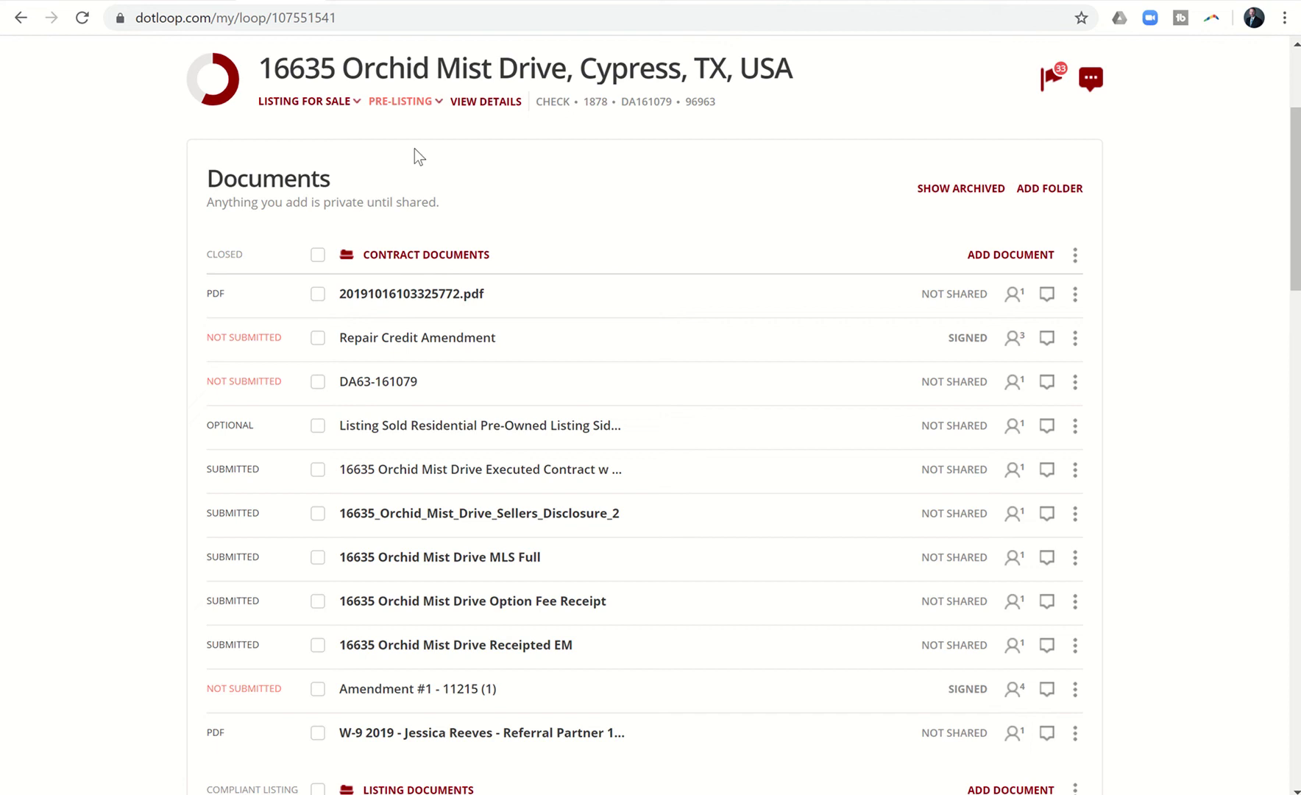
drag(406, 277, 365, 703)
click(318, 255)
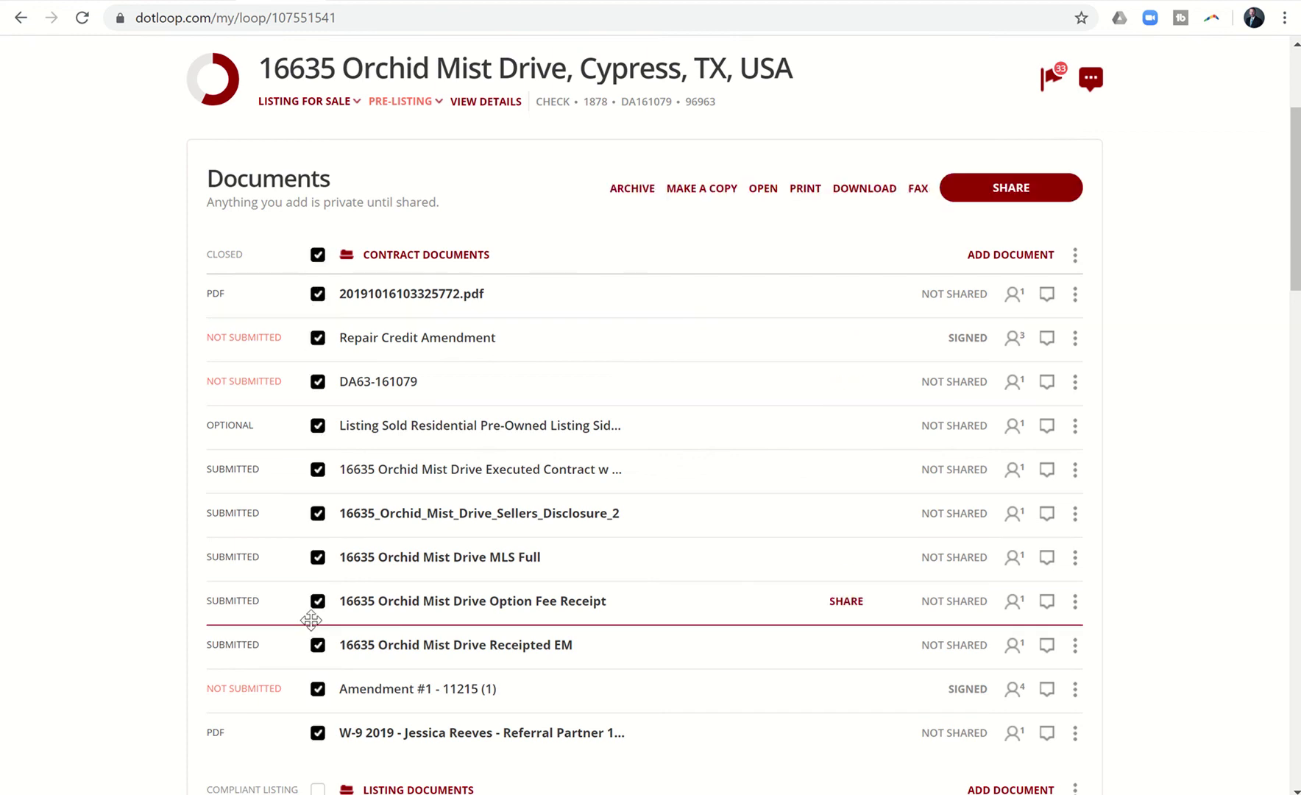
- Share the contract documents as attached PDFs with the DocuSign inbox contact, removing both sellers
click(986, 195)
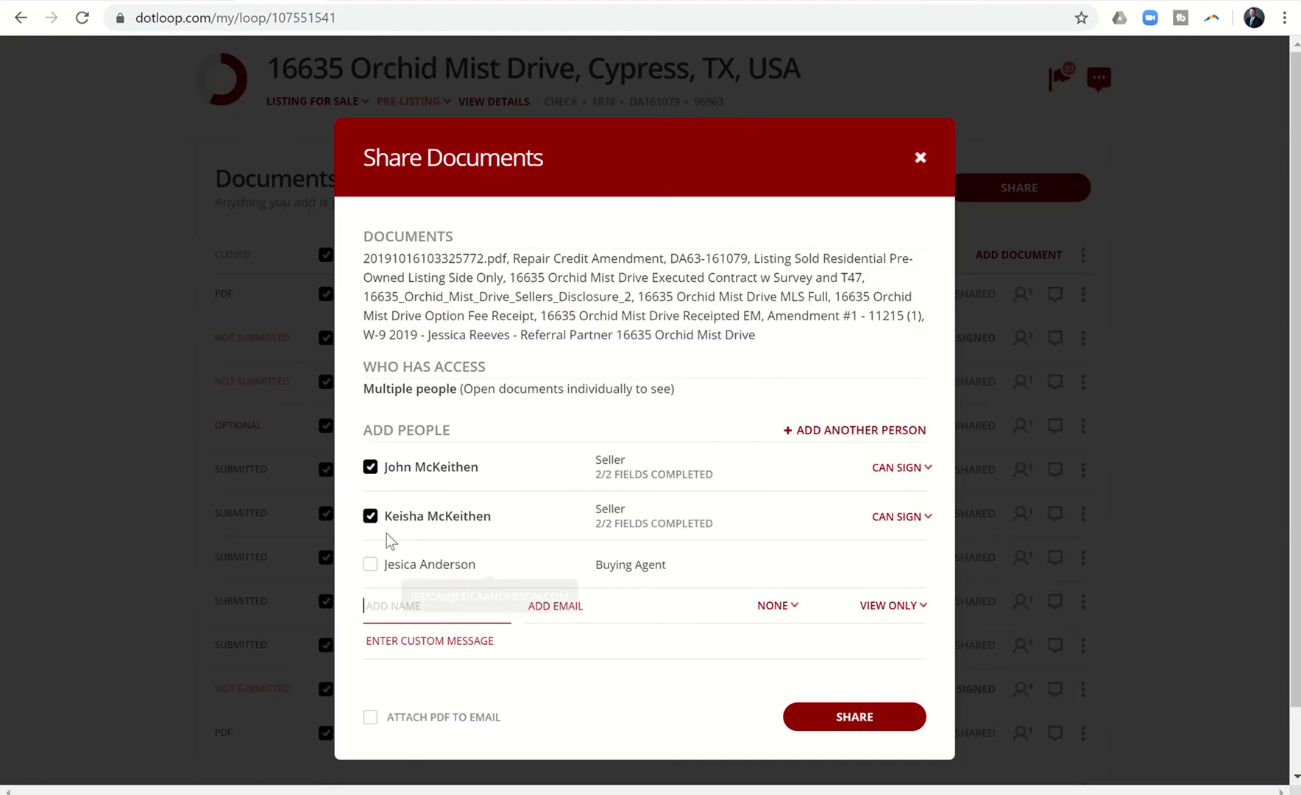
click(371, 517)
click(370, 467)
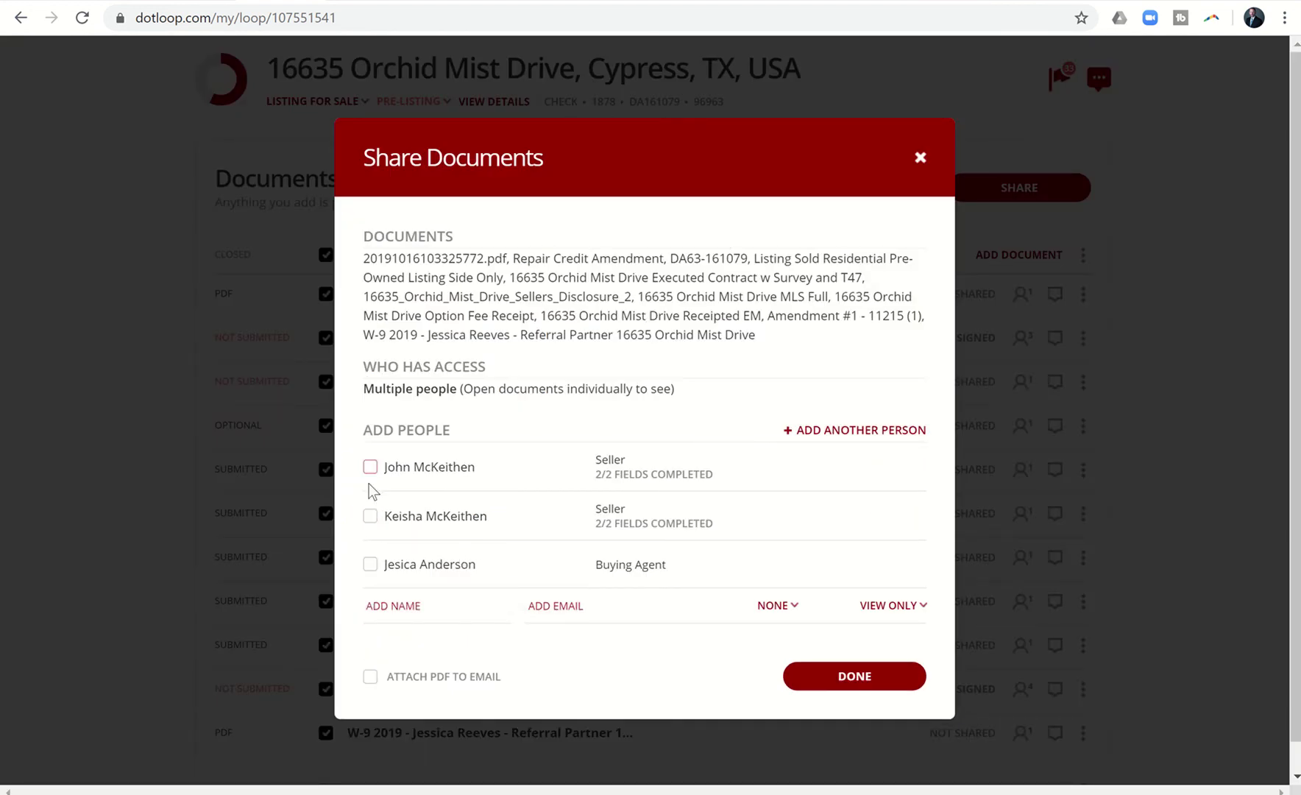
click(371, 677)
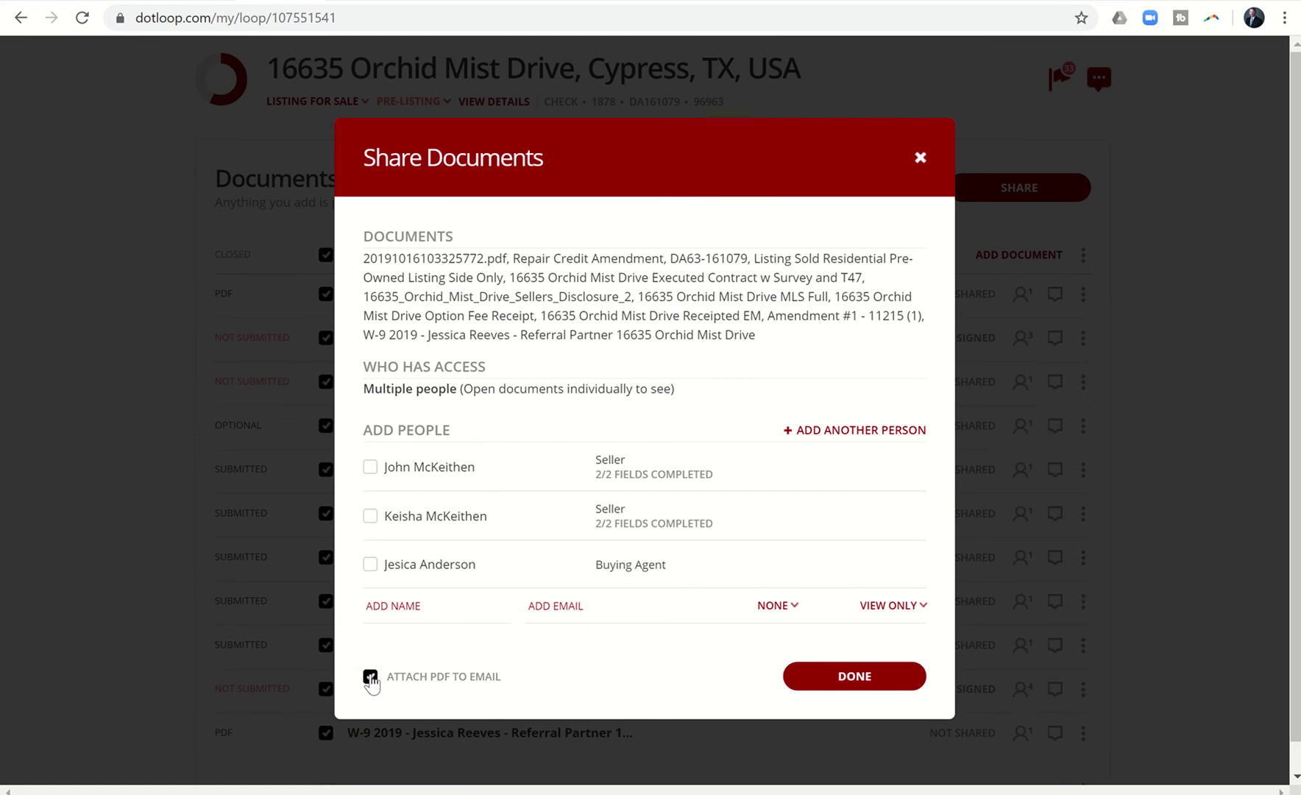
click(378, 609)
text(Marty)
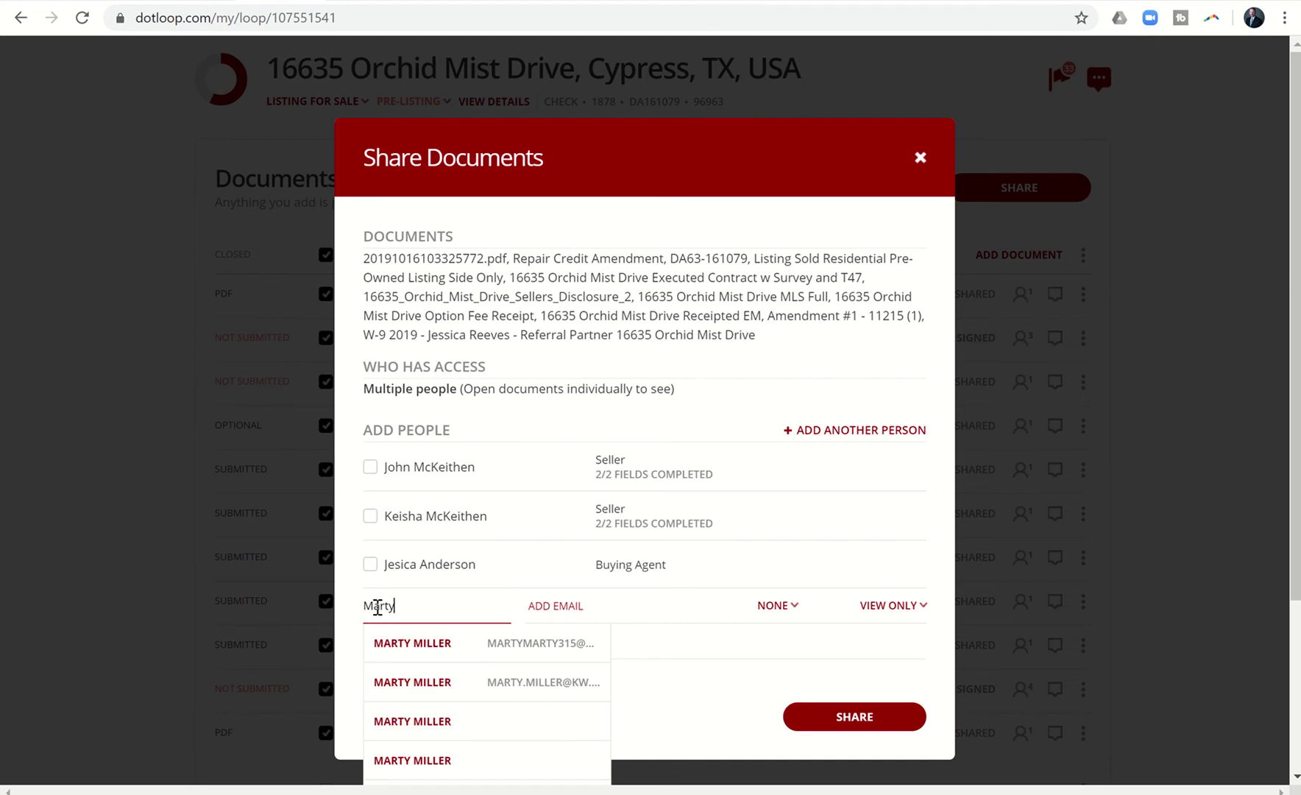
text( Docu)
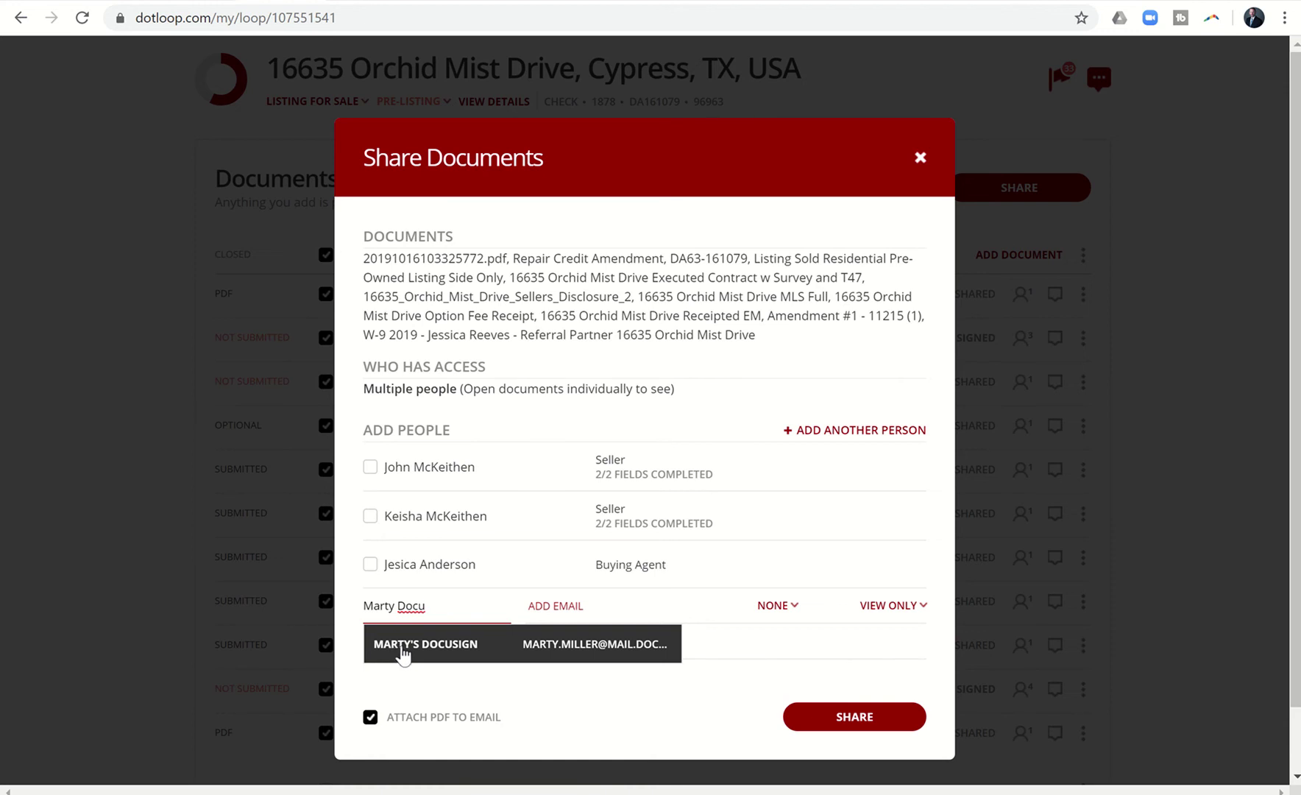
click(401, 648)
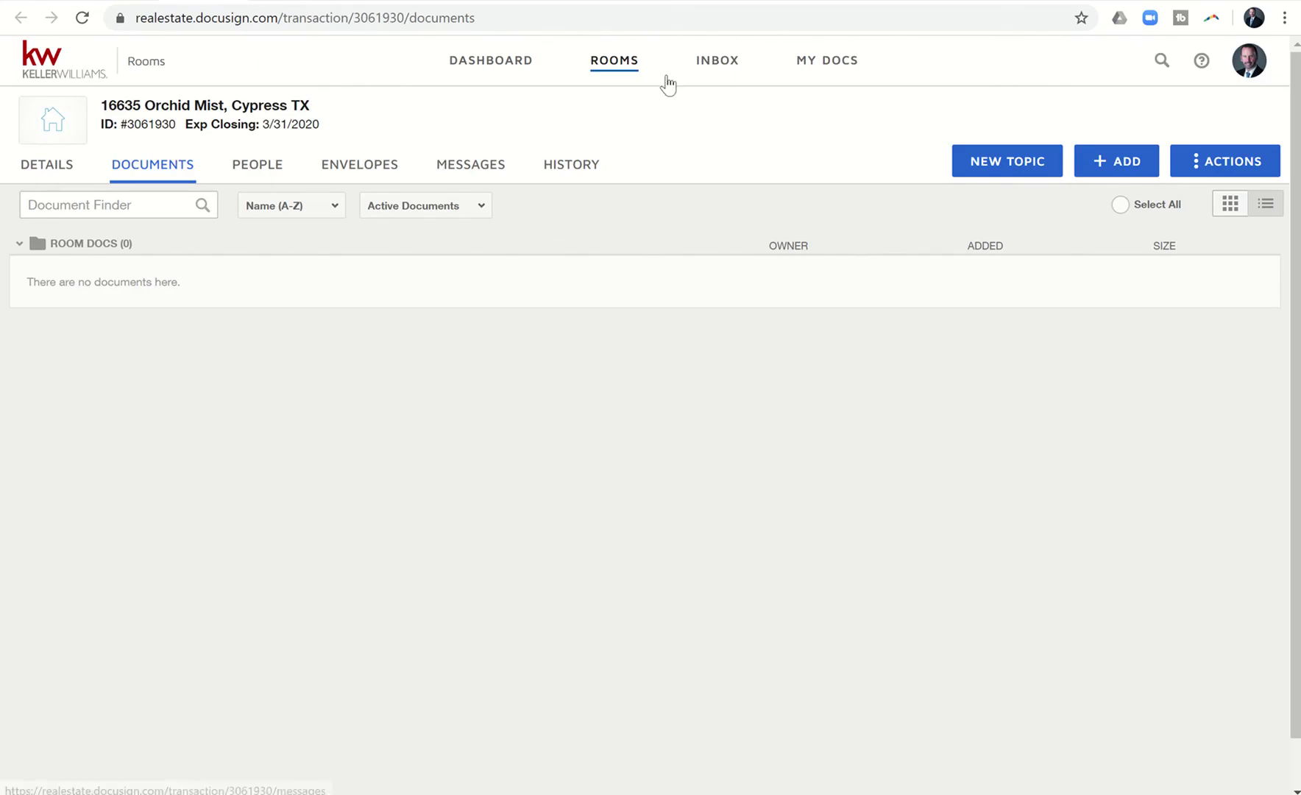
- Check the DocuSign Rooms inbox, still empty, then return to the rooms list
click(719, 65)
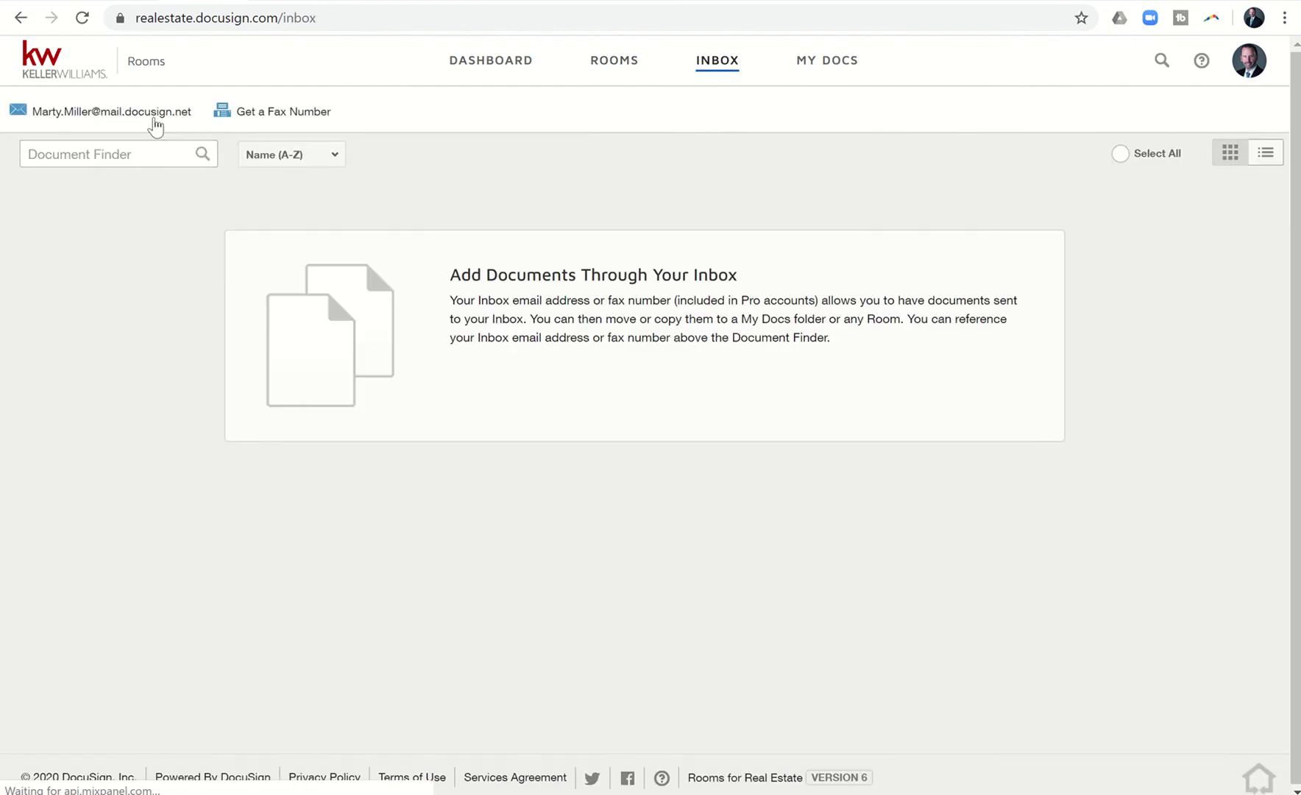
click(615, 63)
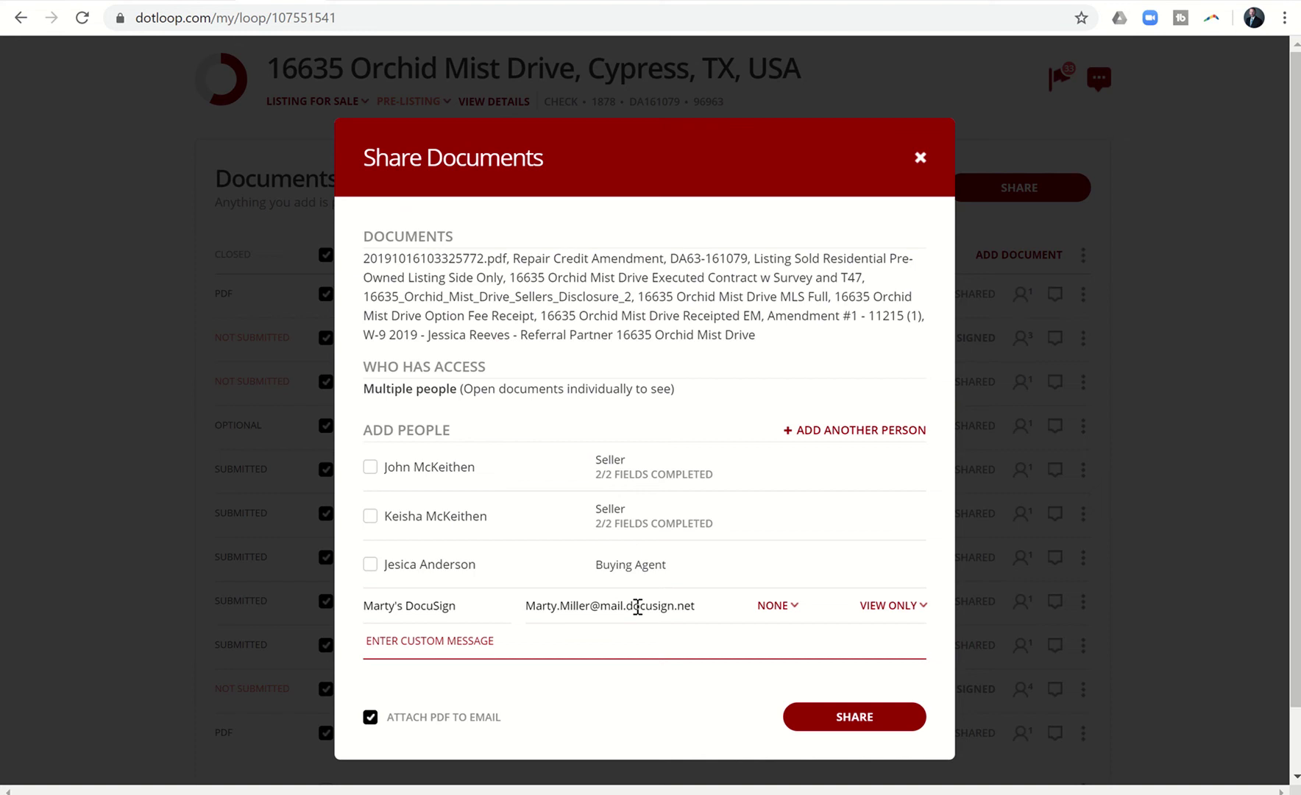
- Make the DocuSign recipient a Listing Agent and try sharing, which fails over 13 MB
click(782, 609)
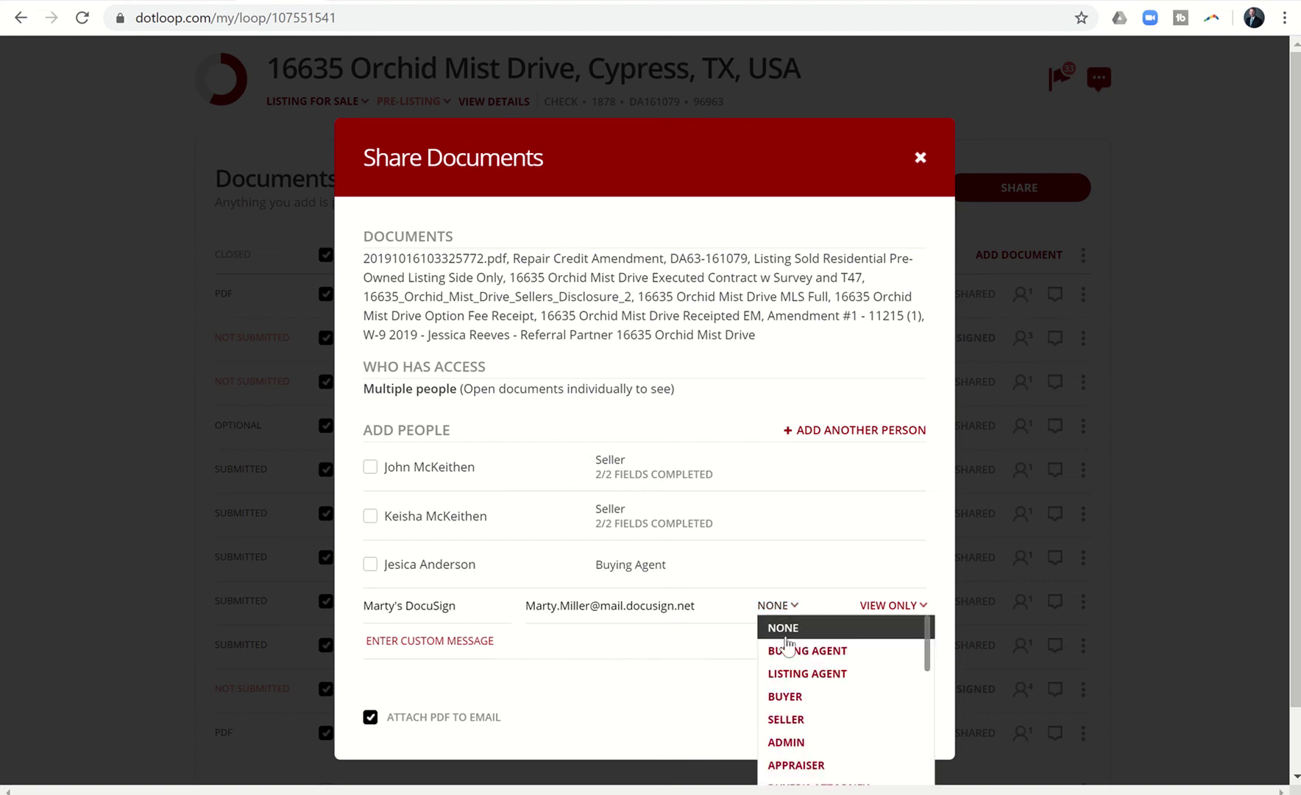
click(780, 673)
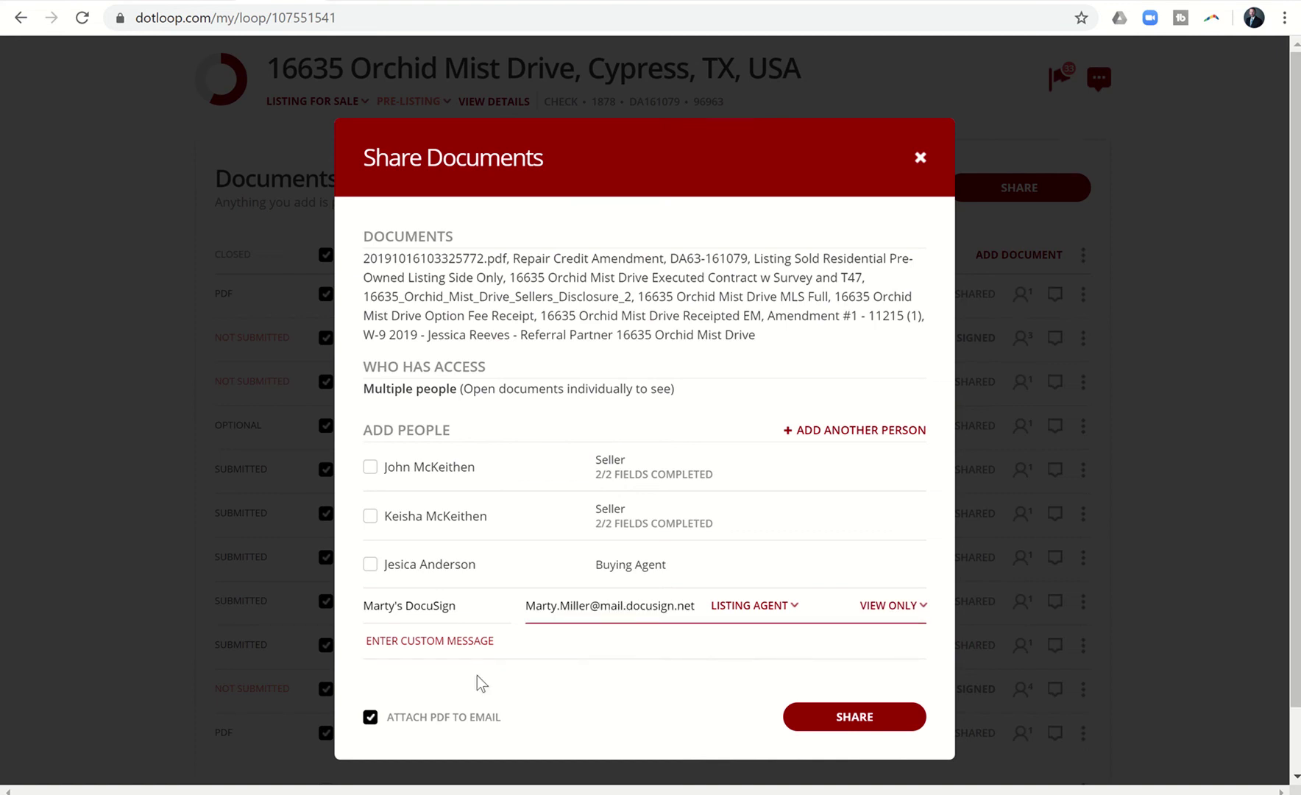
click(829, 716)
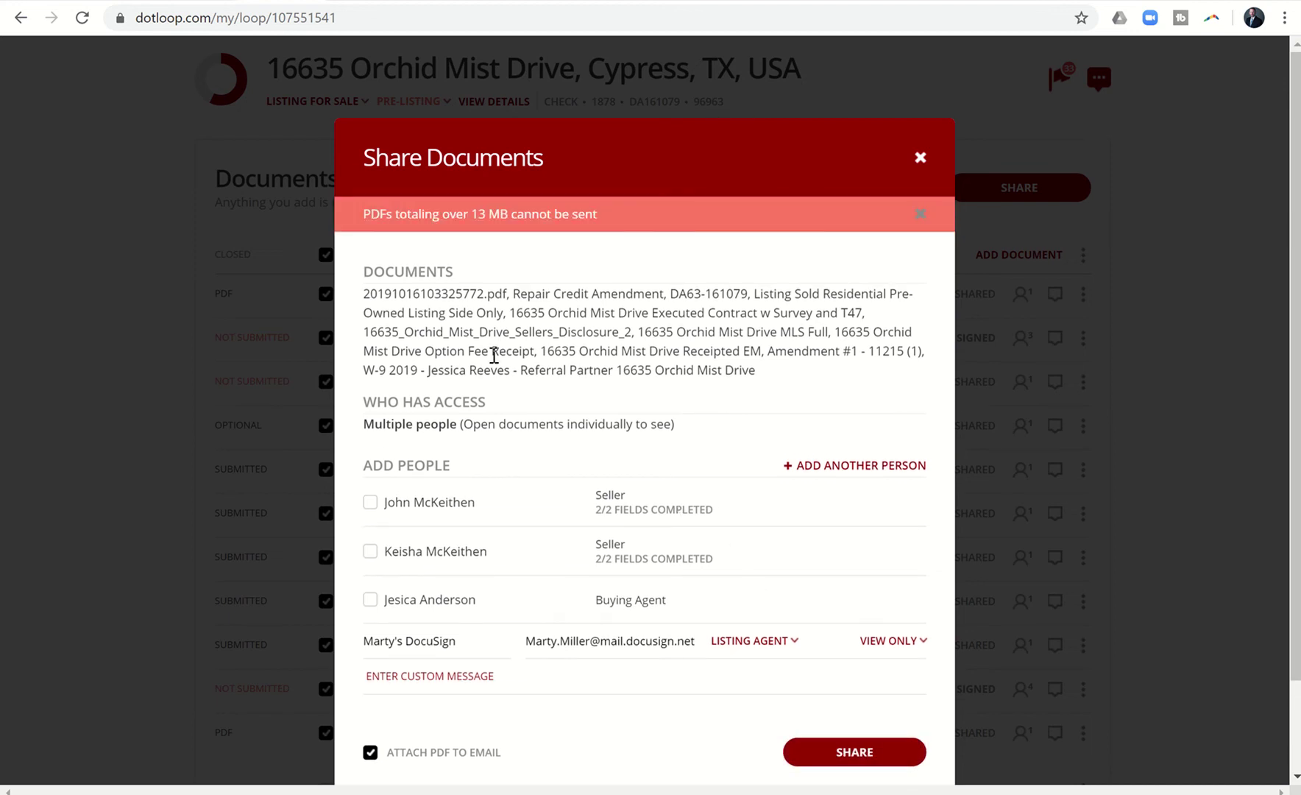
scroll(494, 355, down, 1)
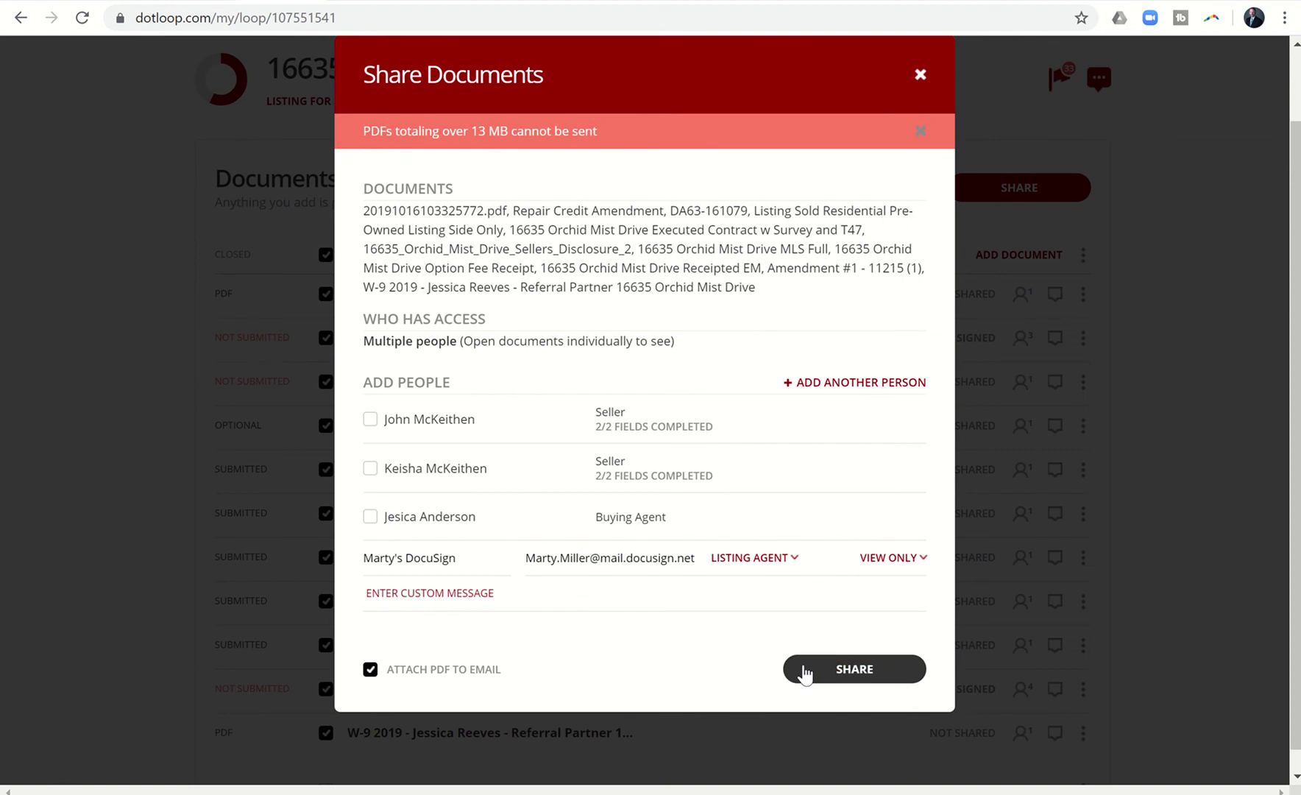
click(806, 671)
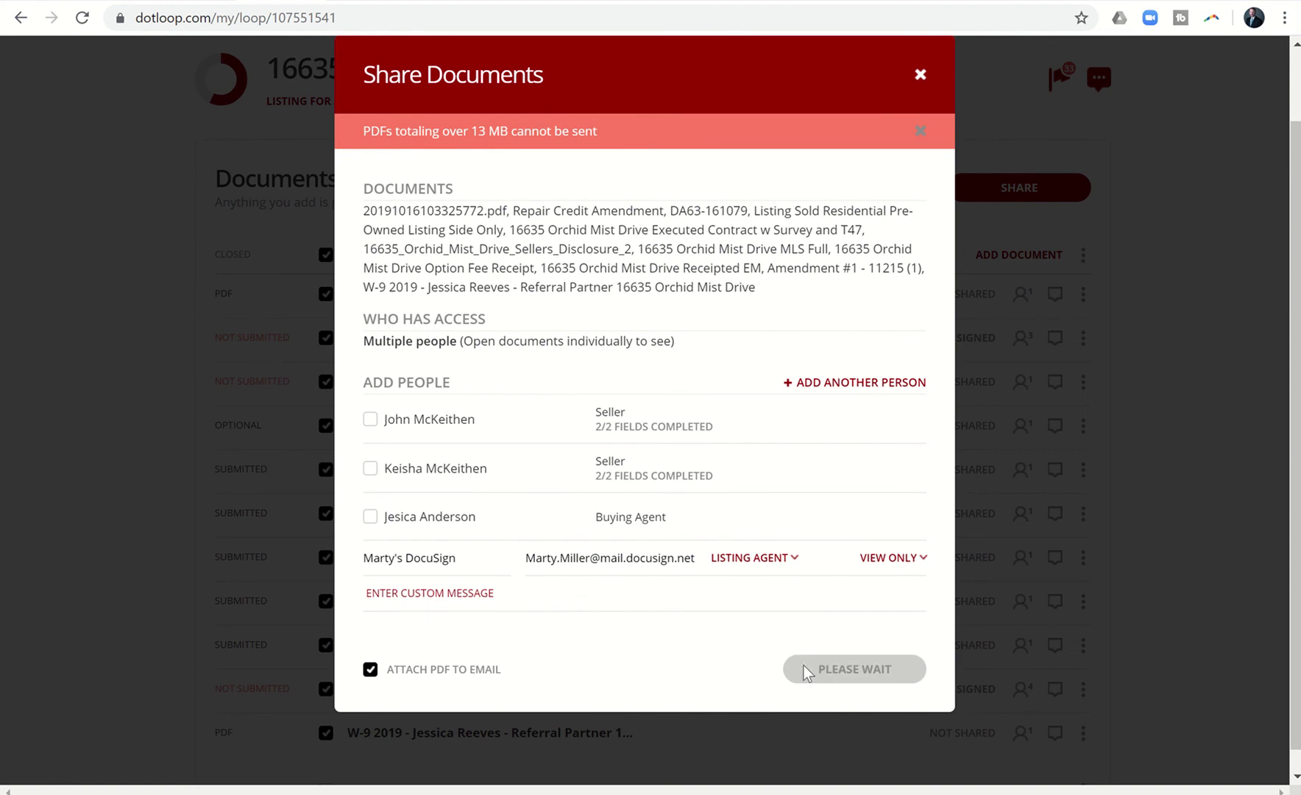
- Reselect only Listing Sold, Sellers Disclosure, MLS Full and Option Fee Receipt for sharing
click(920, 78)
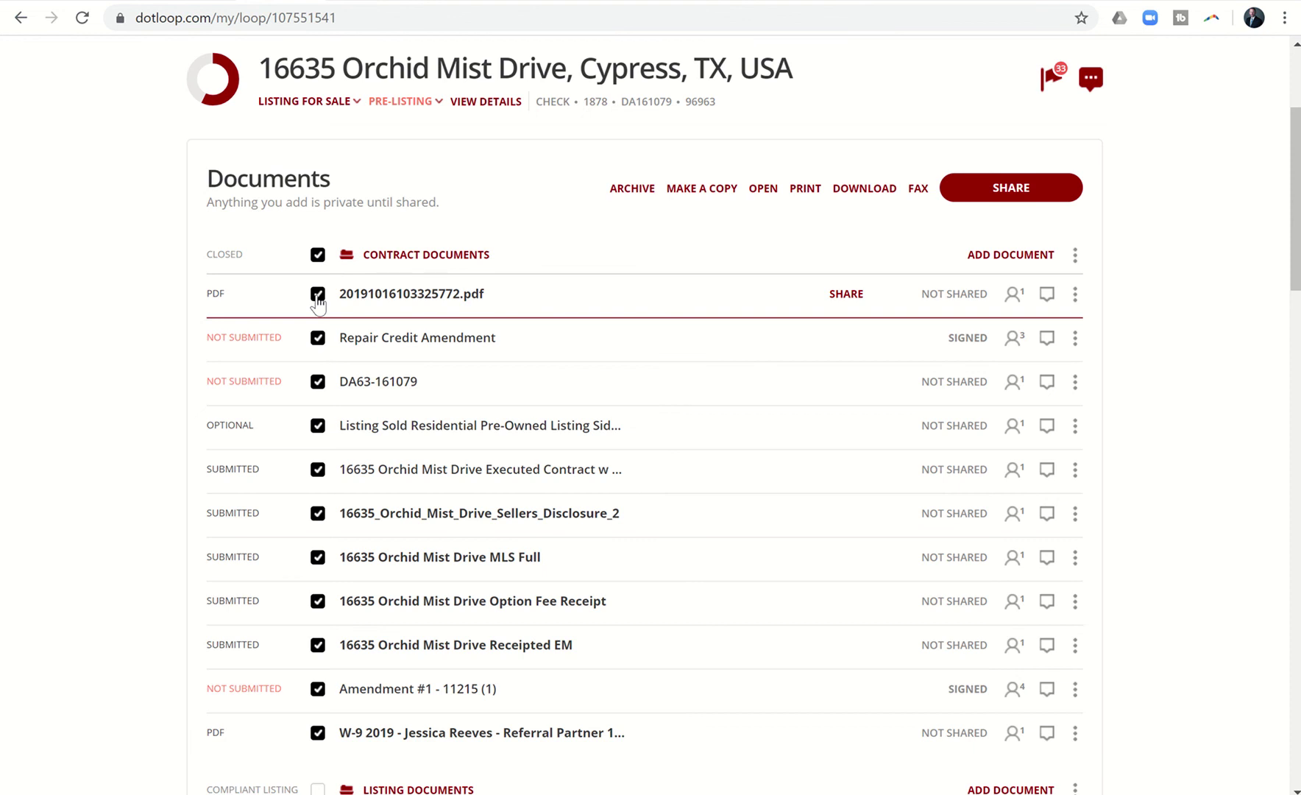
click(318, 294)
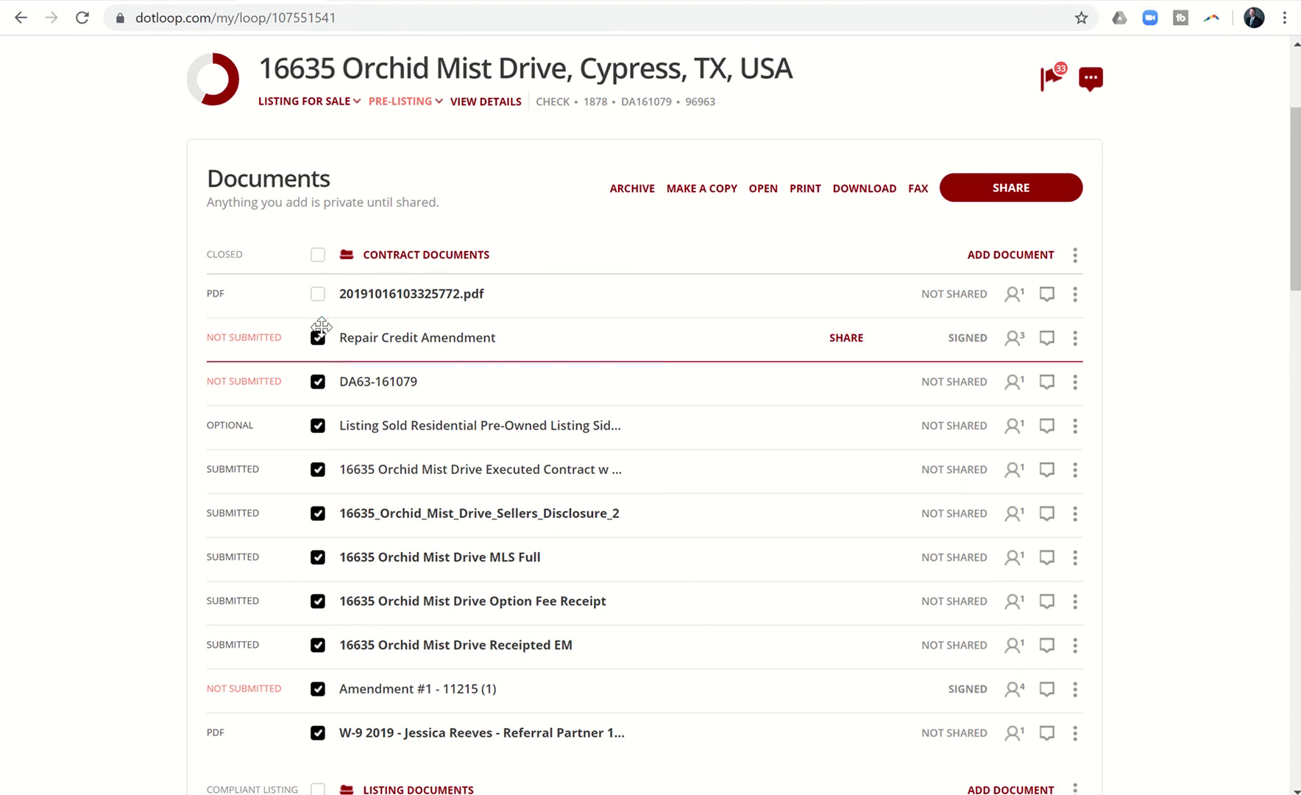
click(318, 255)
click(317, 256)
click(318, 426)
click(318, 513)
click(317, 559)
click(318, 602)
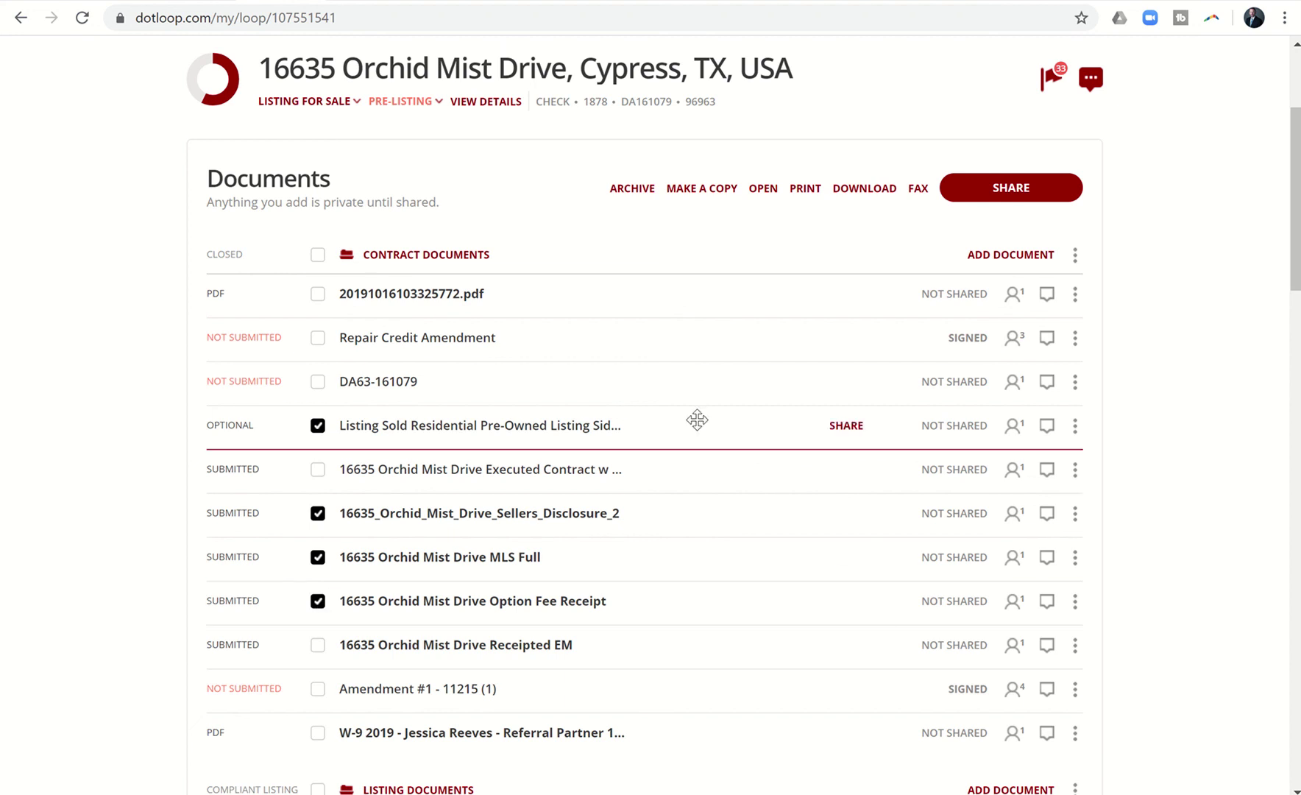
click(1011, 187)
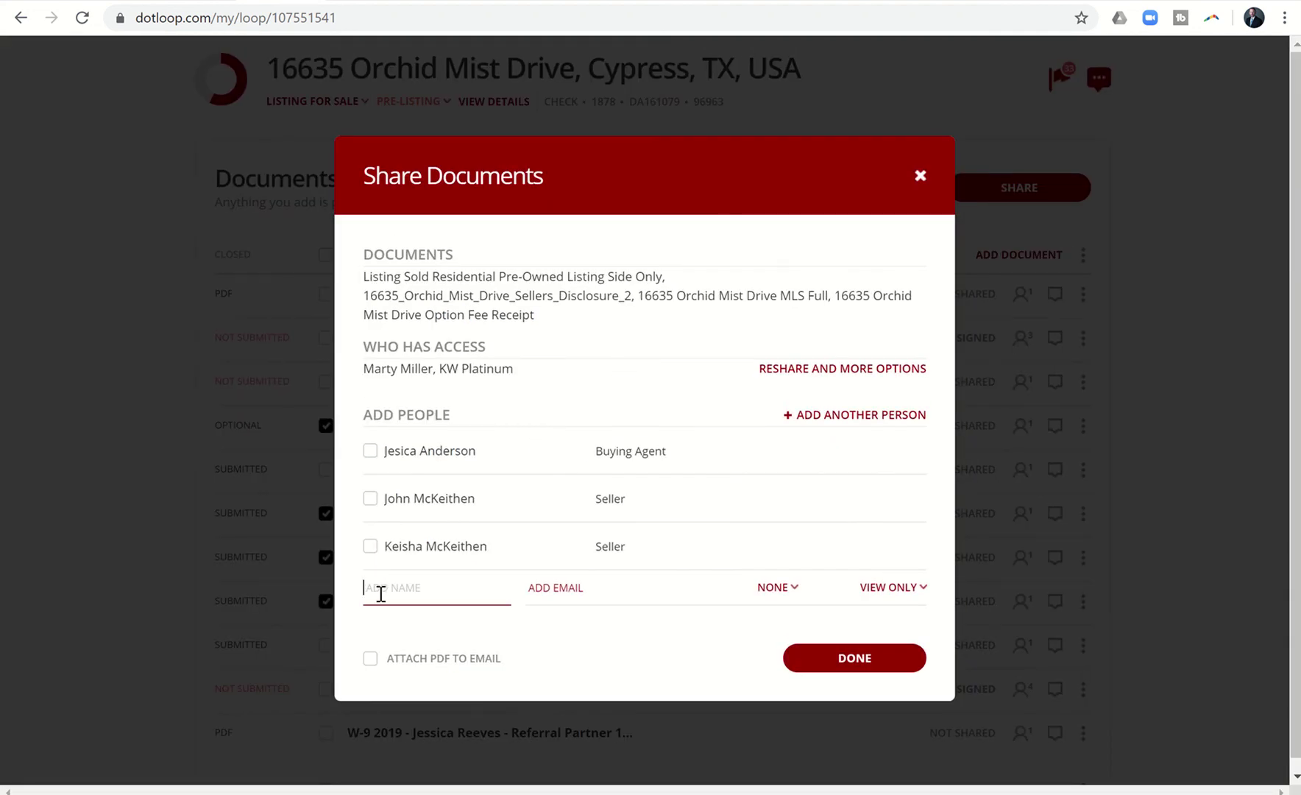
- Share the four documents with the DocuSign inbox contact as Listing Agent, PDFs attached
text(Marty's)
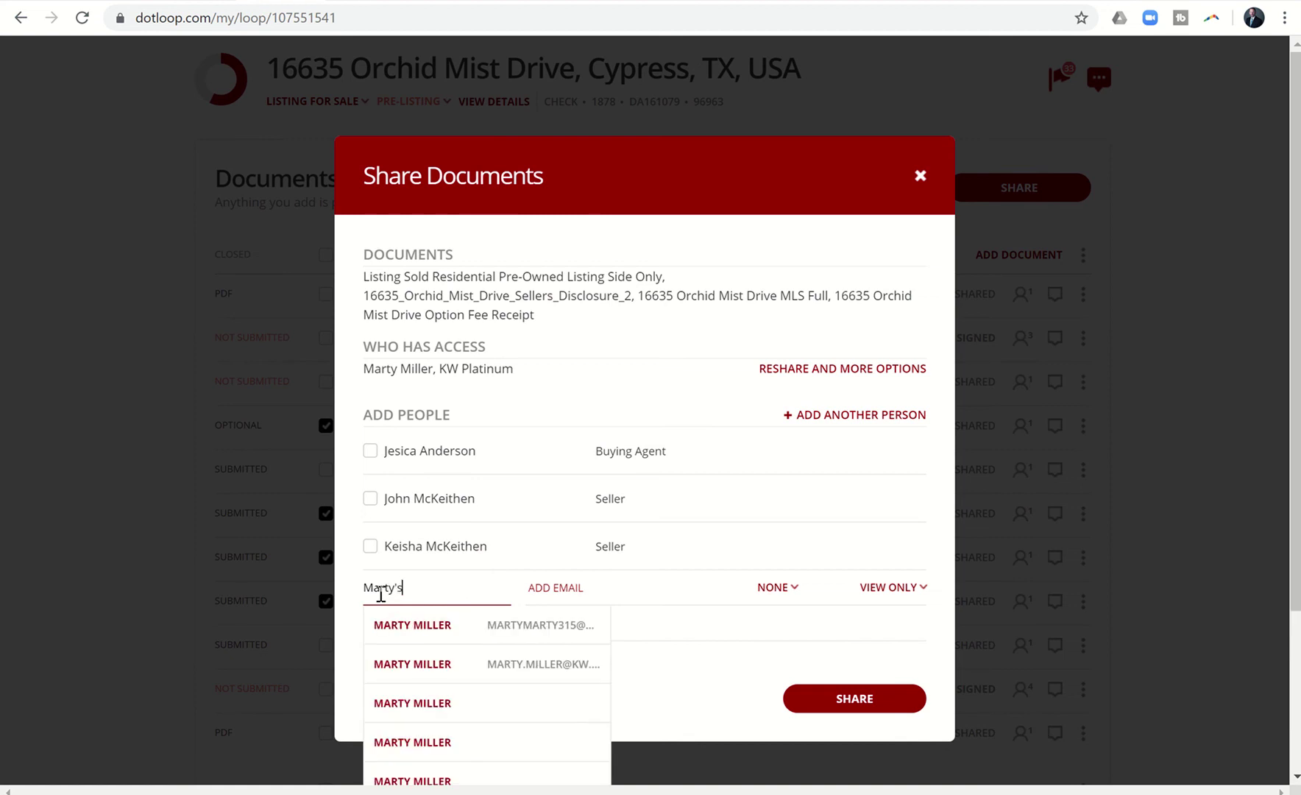
click(430, 620)
click(775, 588)
click(781, 656)
click(370, 699)
click(824, 705)
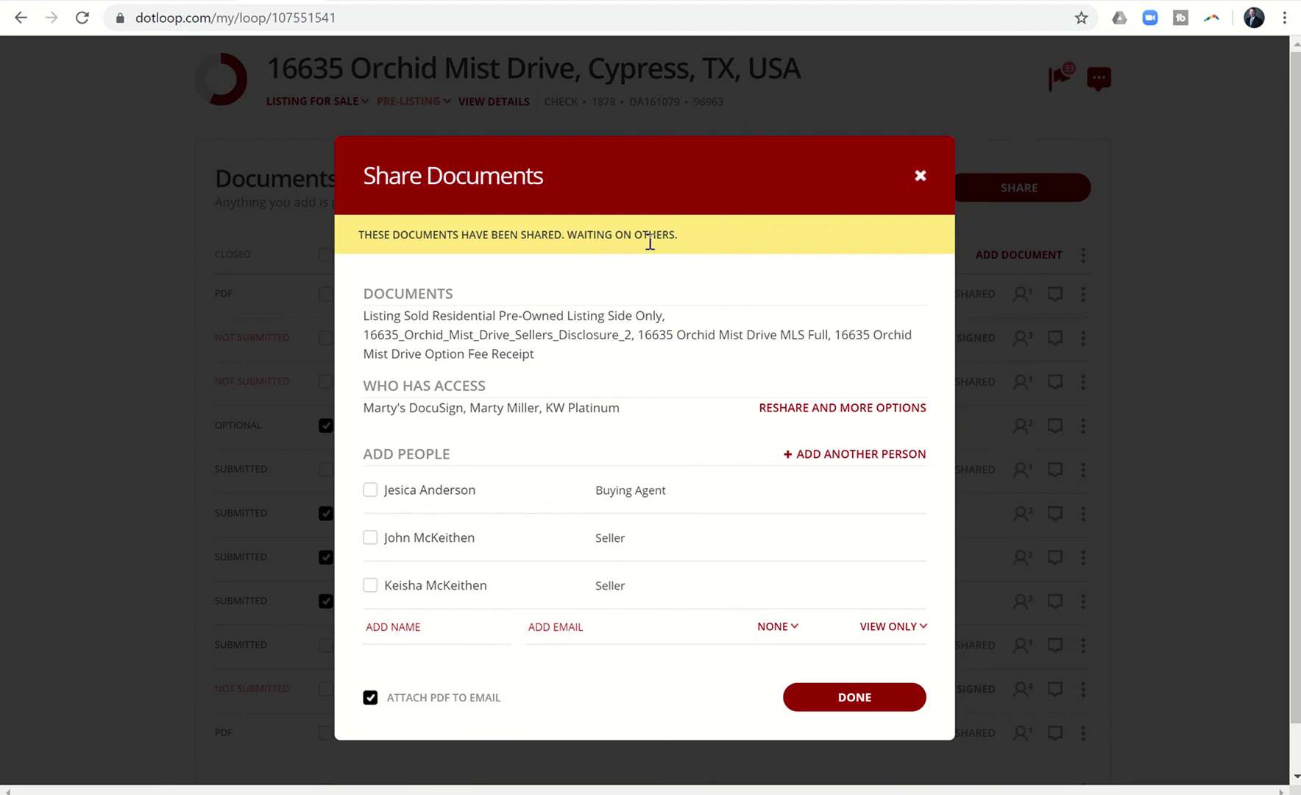
click(919, 176)
- Open the DocuSign inbox, confirm dotloop sharing access, and reload the still-empty inbox
click(215, 3)
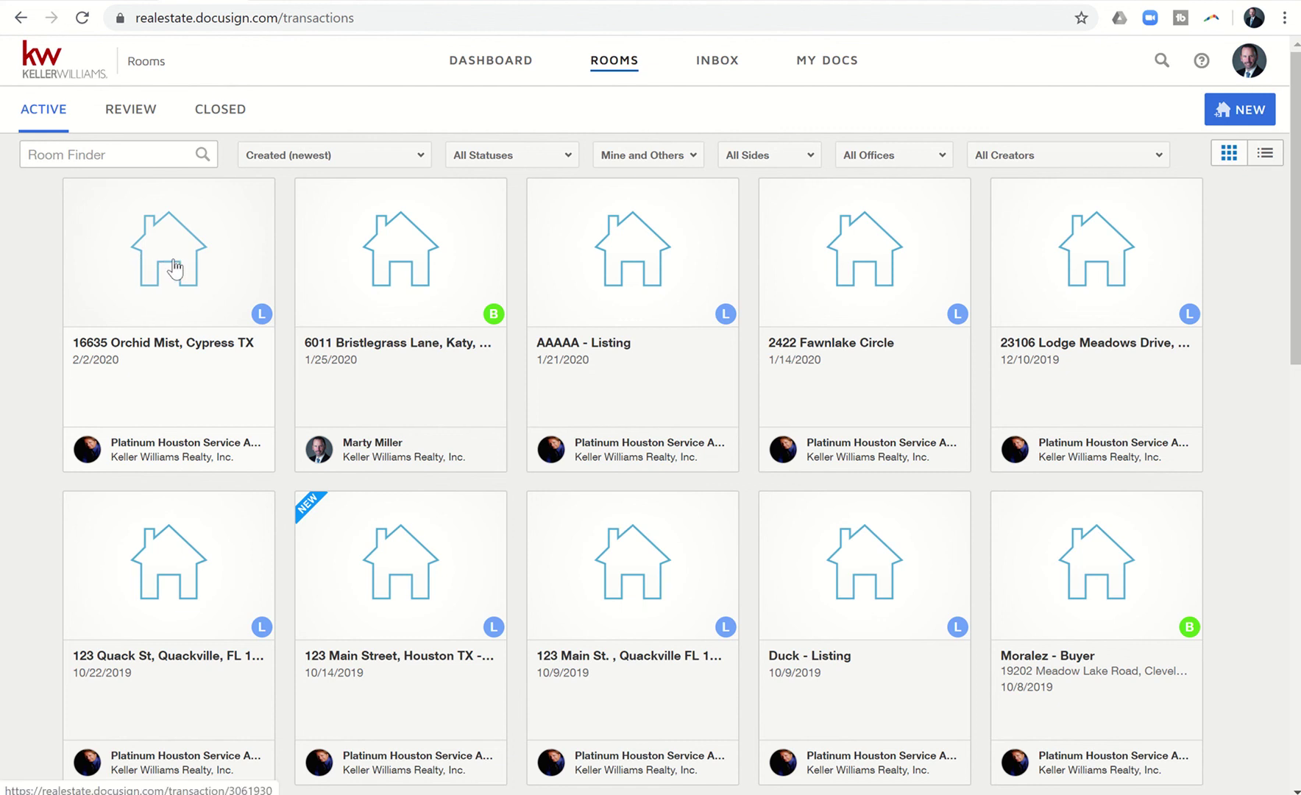
click(724, 74)
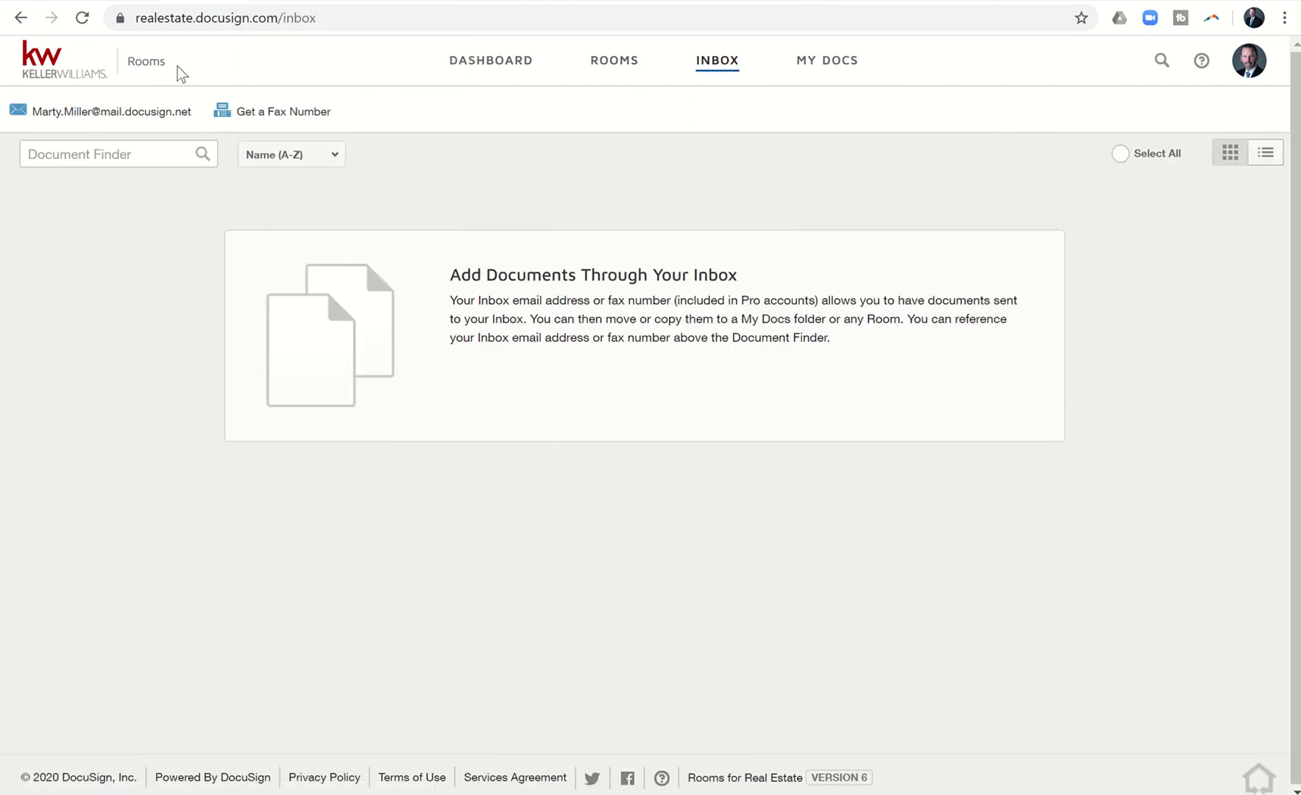
click(284, 1)
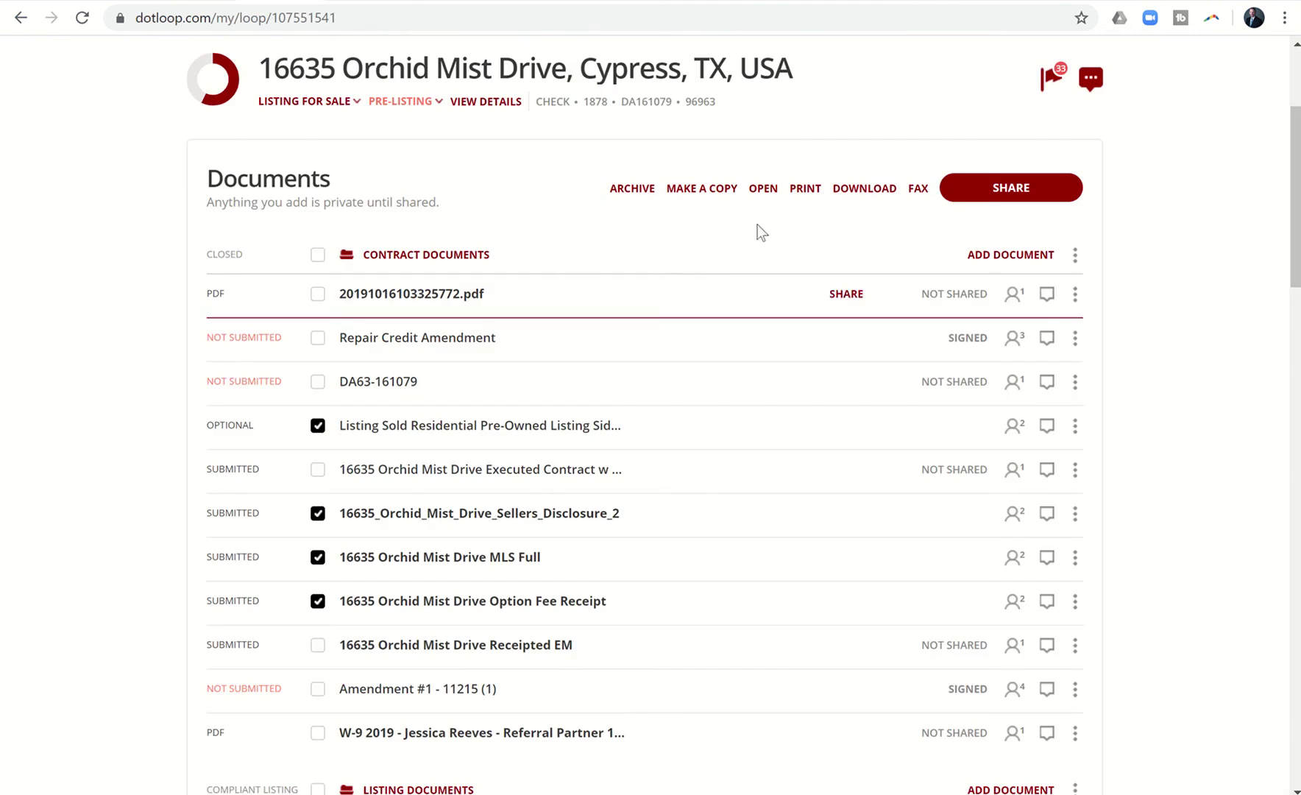
click(971, 193)
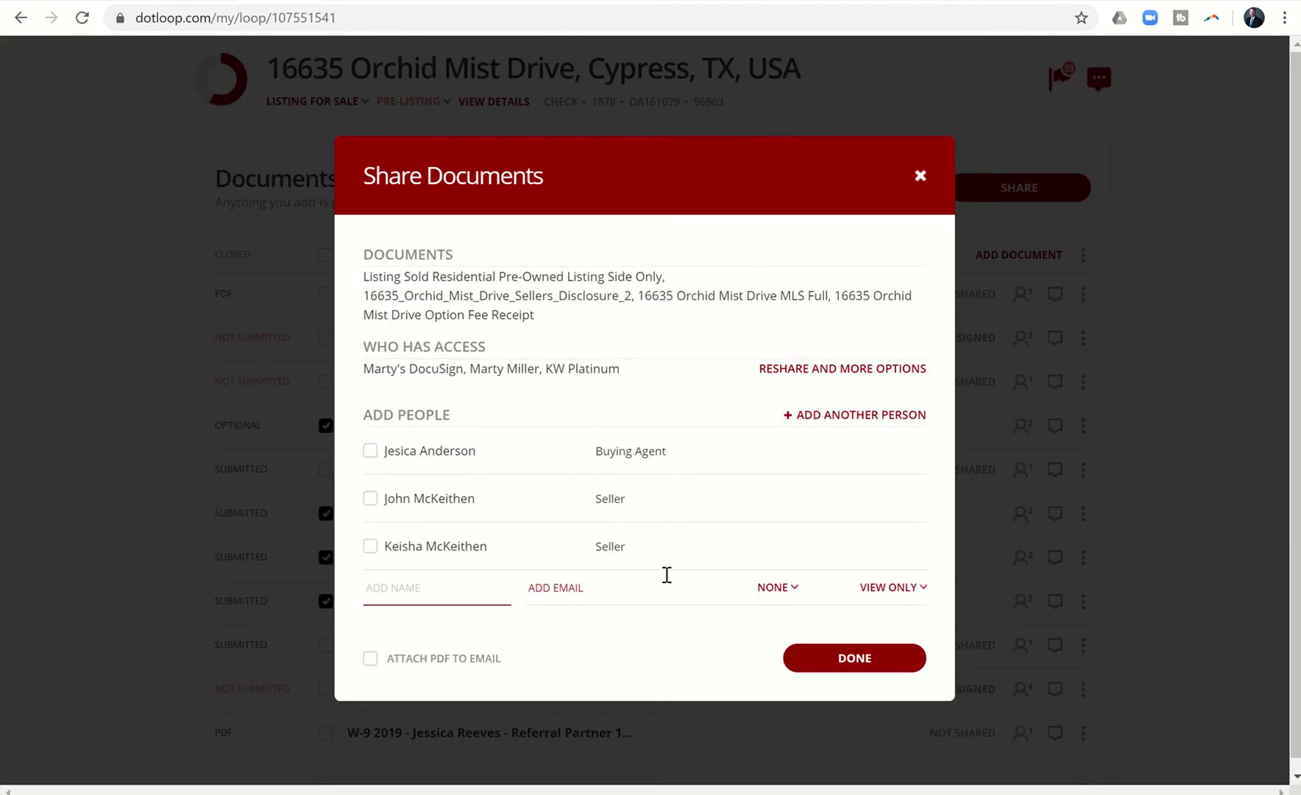
click(920, 175)
click(707, 35)
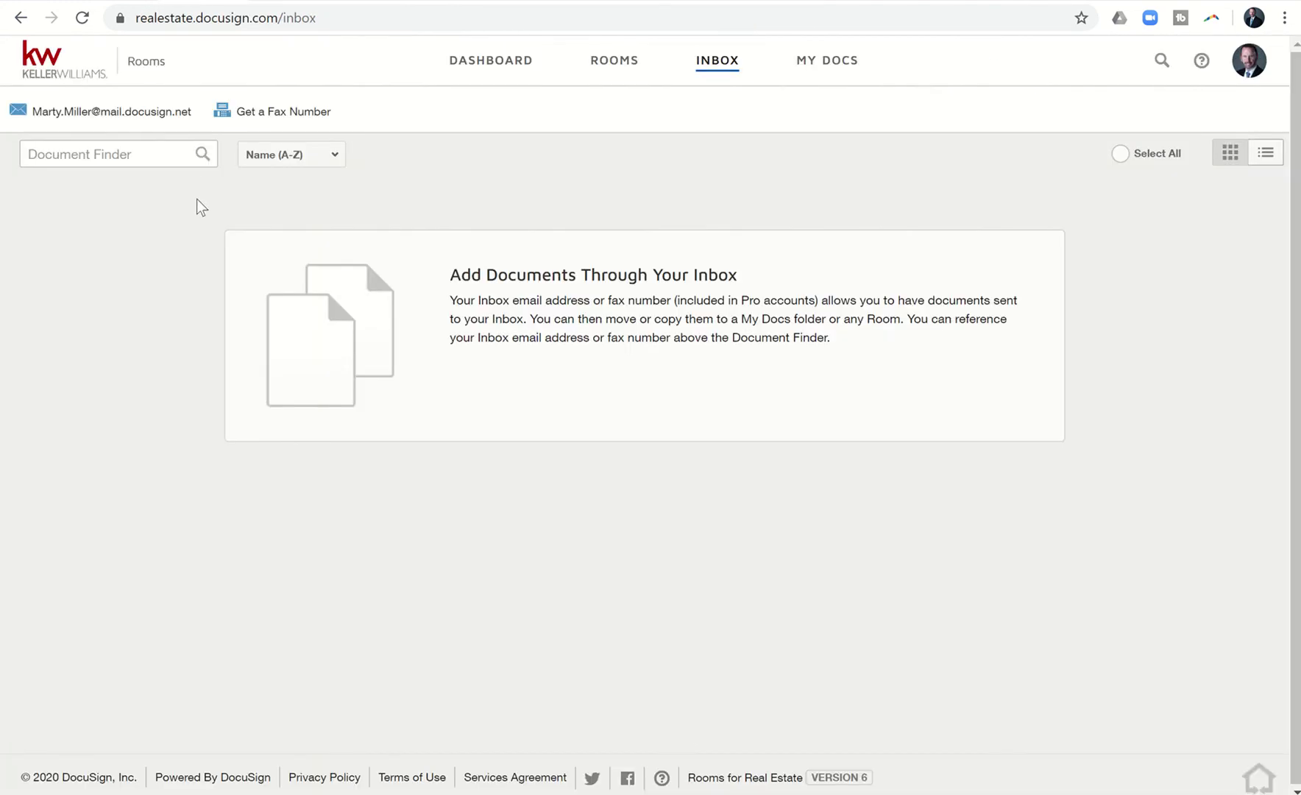
click(82, 18)
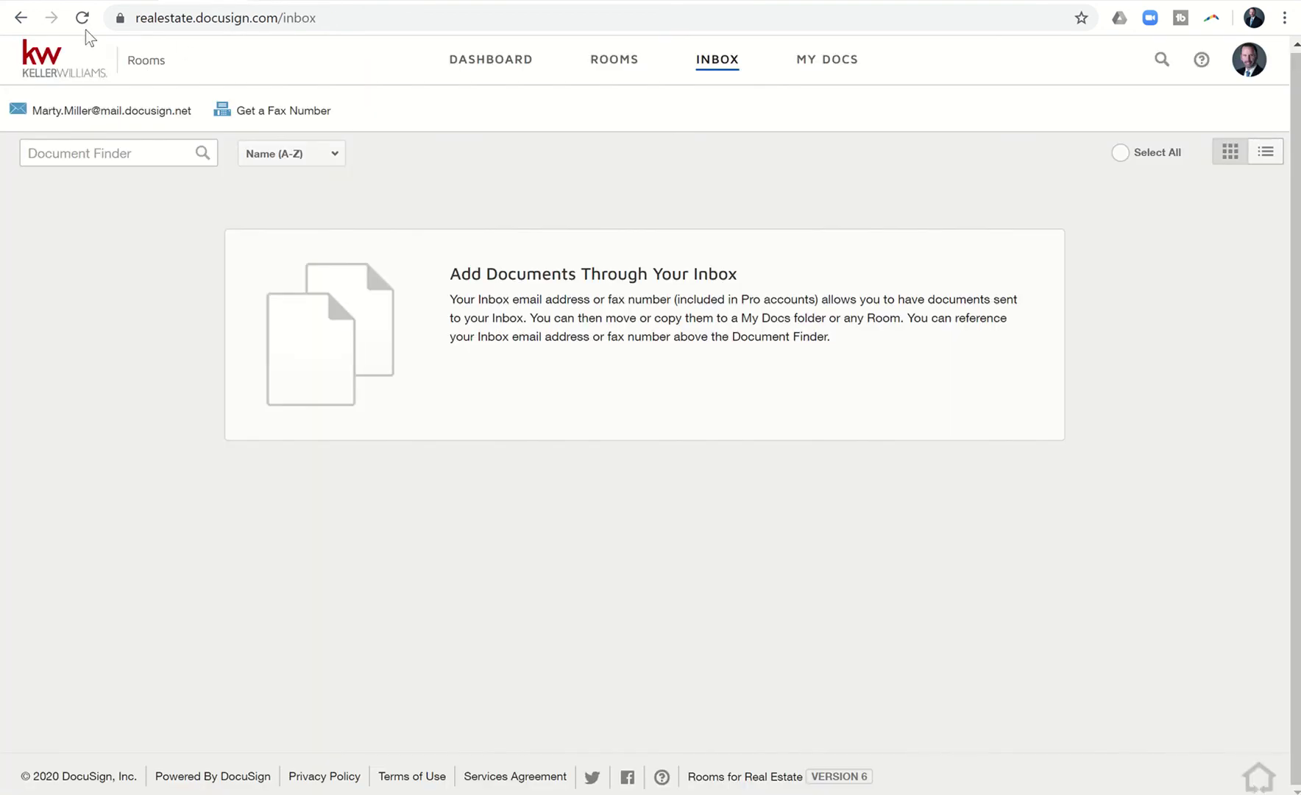
- Reload the inbox and select all four arrived dotloop documents
click(81, 22)
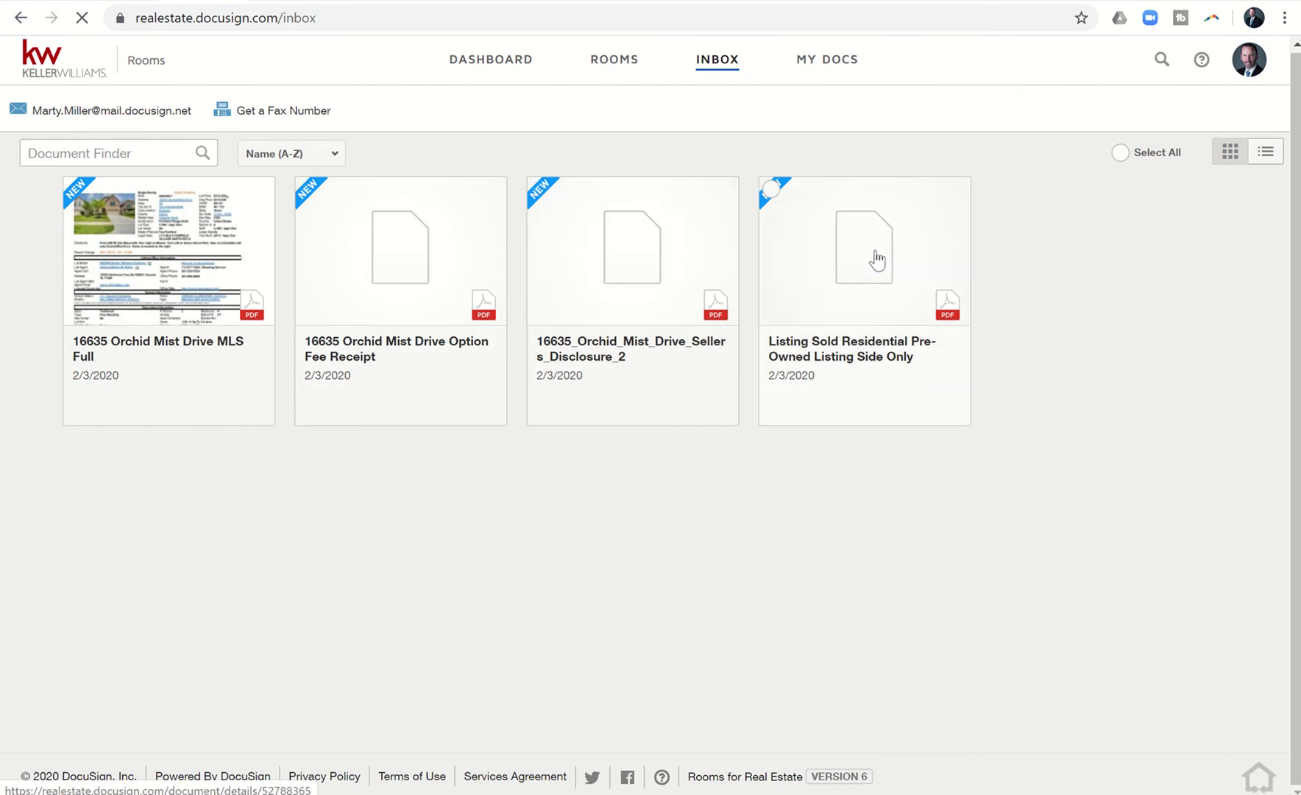
click(1119, 154)
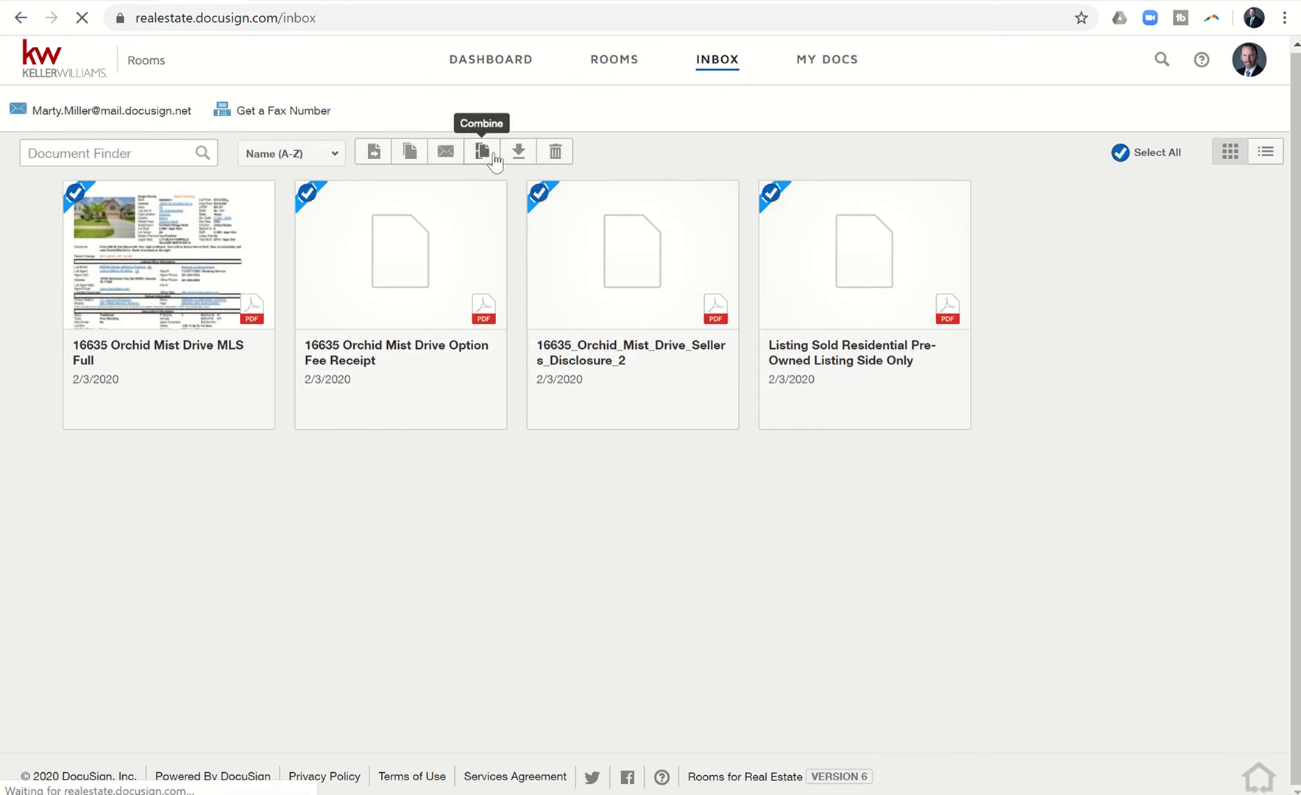
click(374, 152)
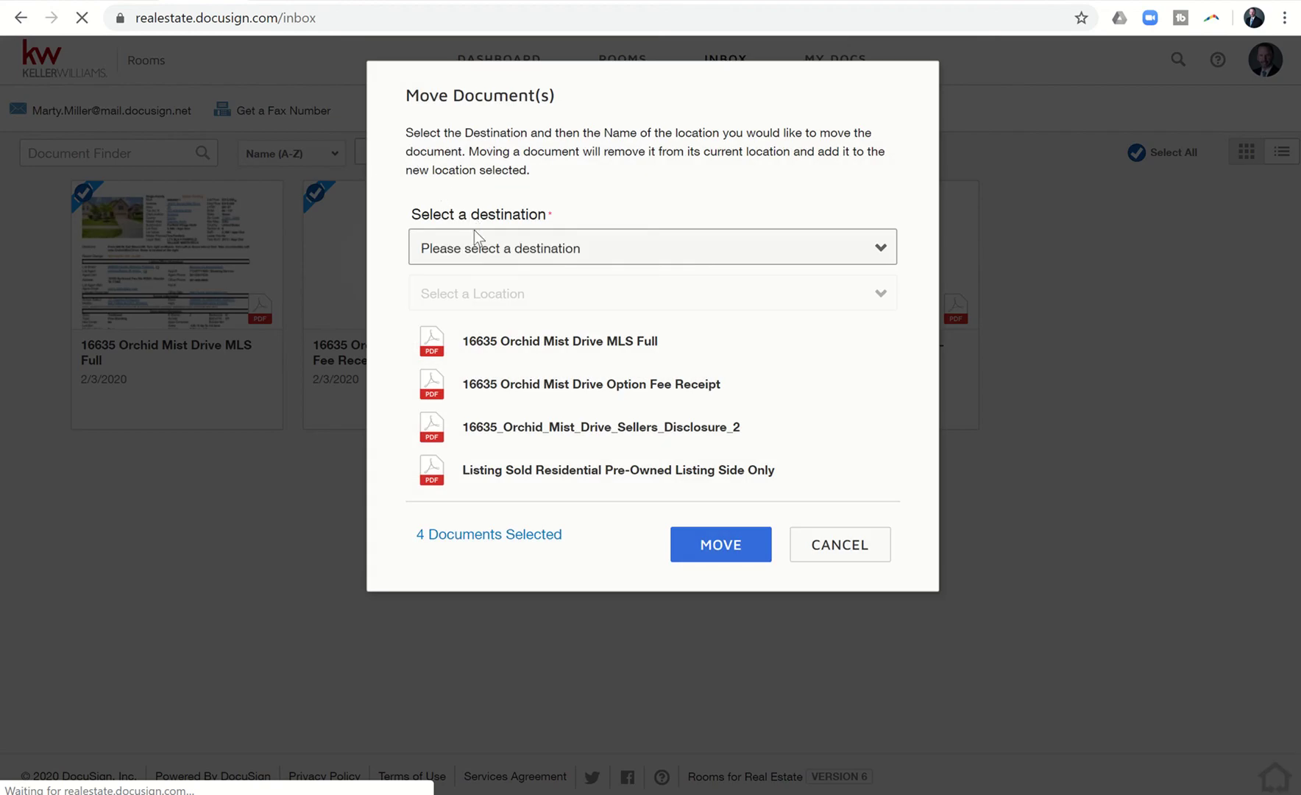
click(477, 257)
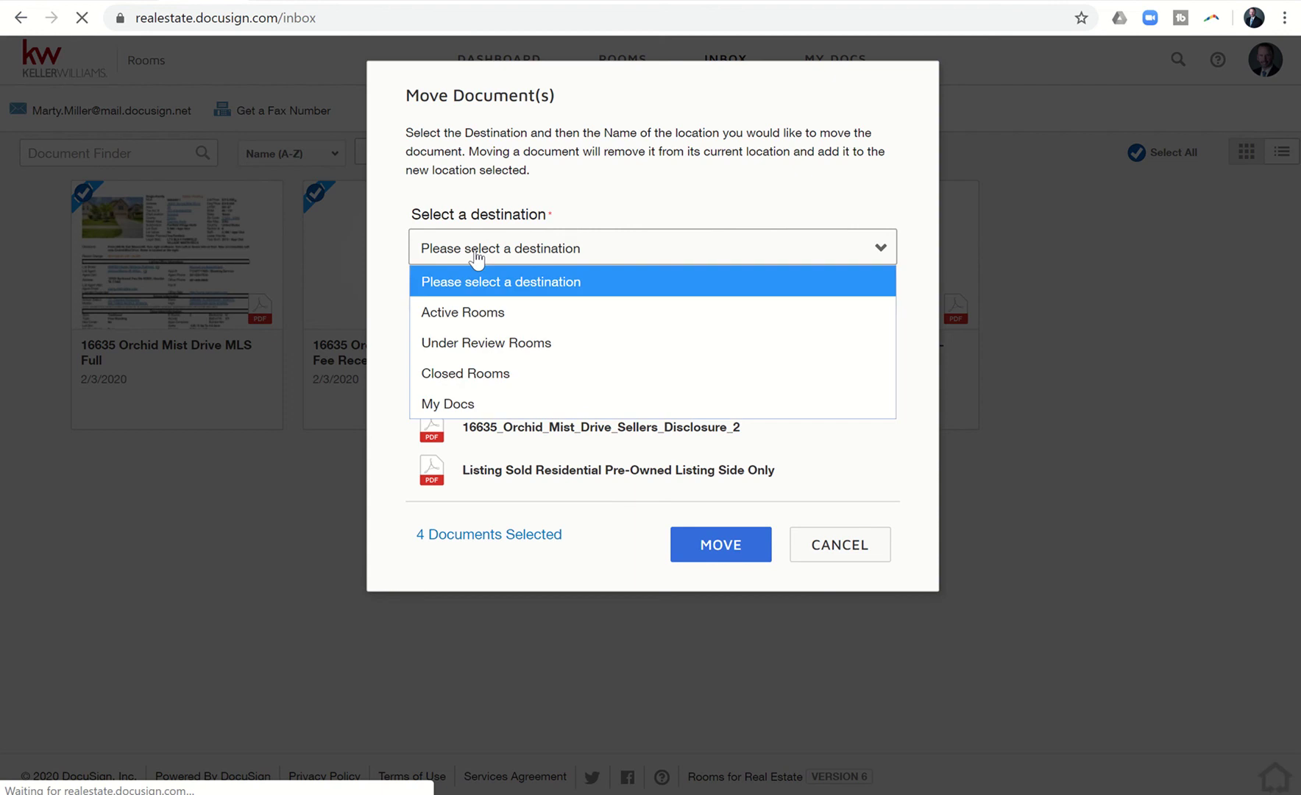
click(461, 316)
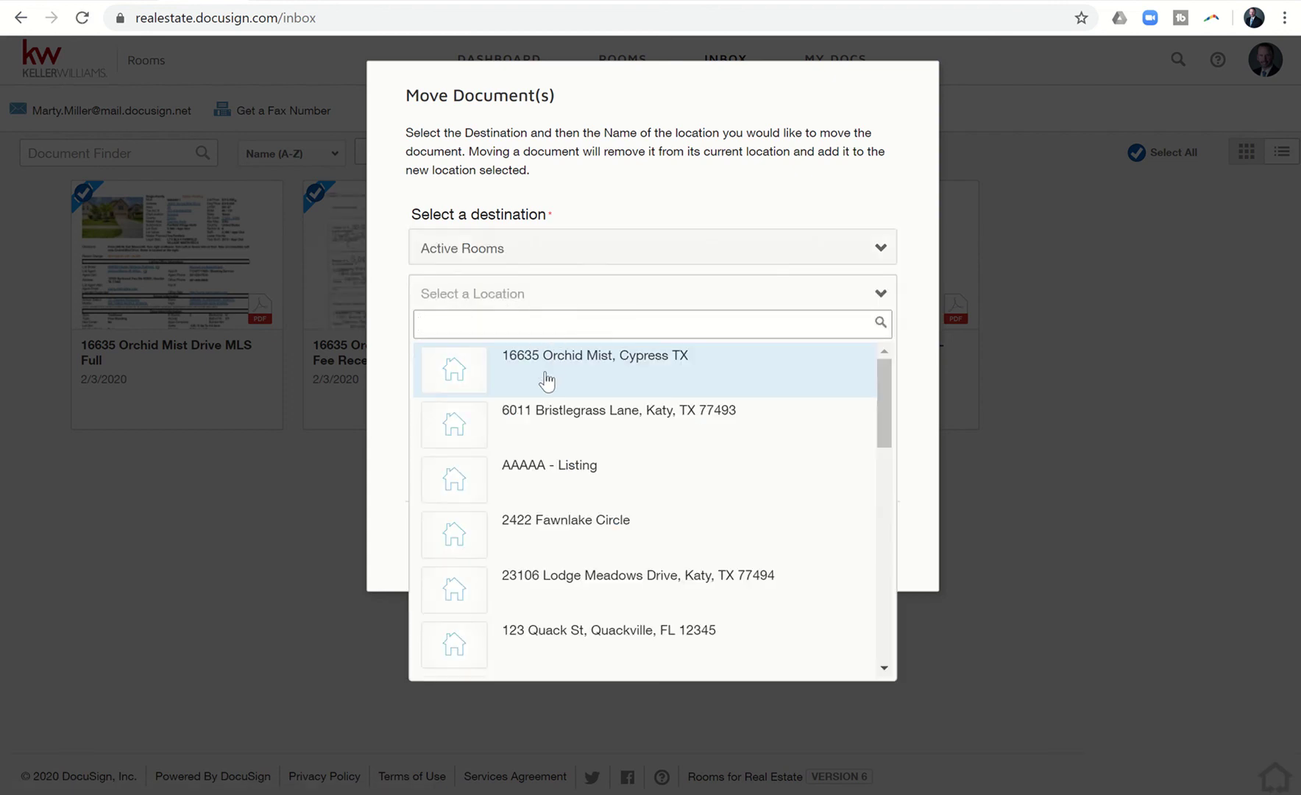
click(568, 367)
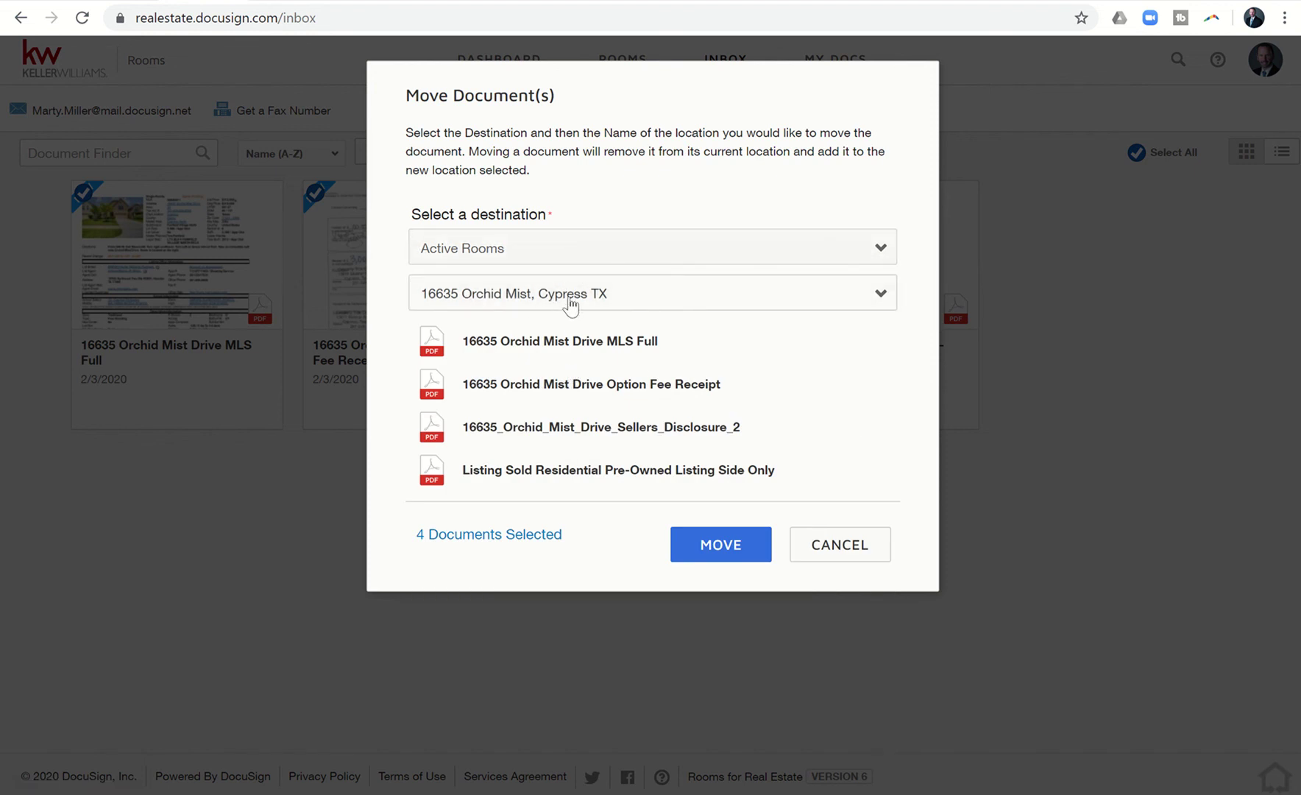
click(715, 553)
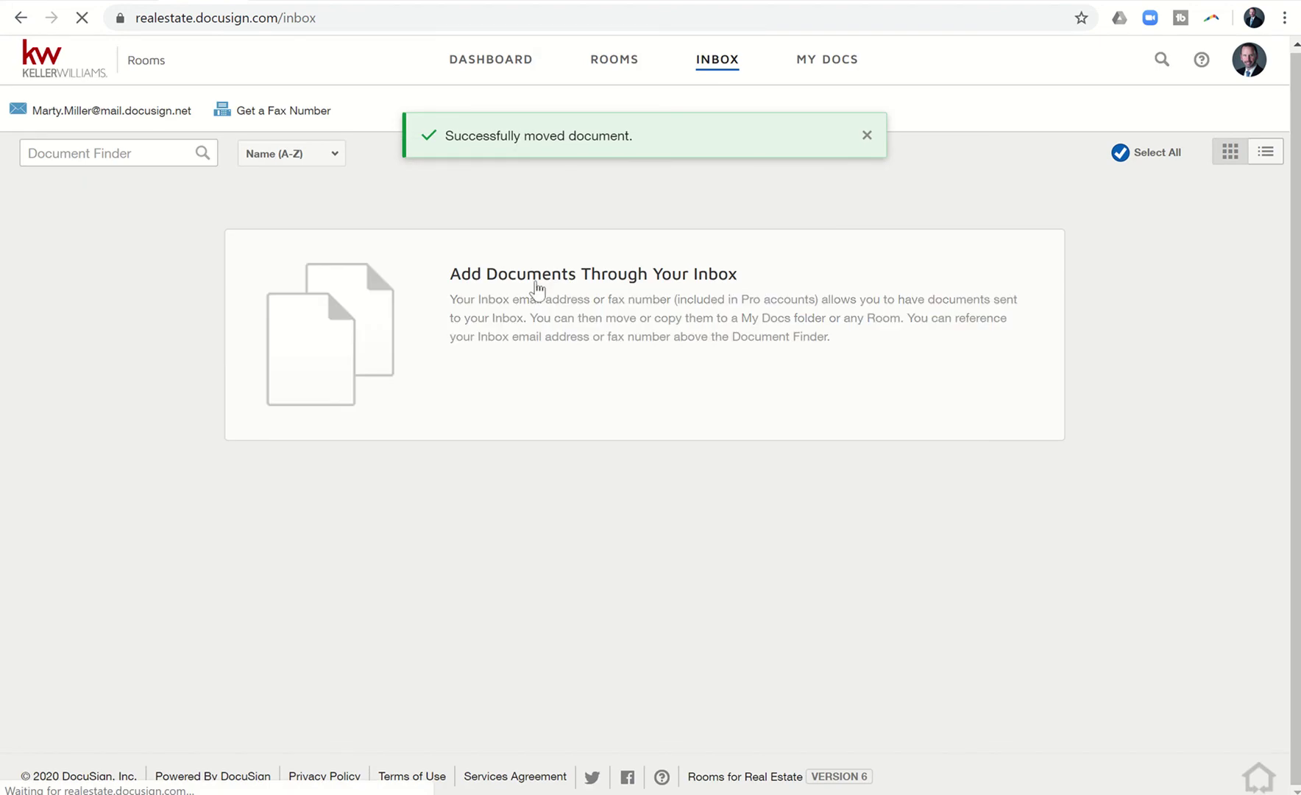
click(607, 73)
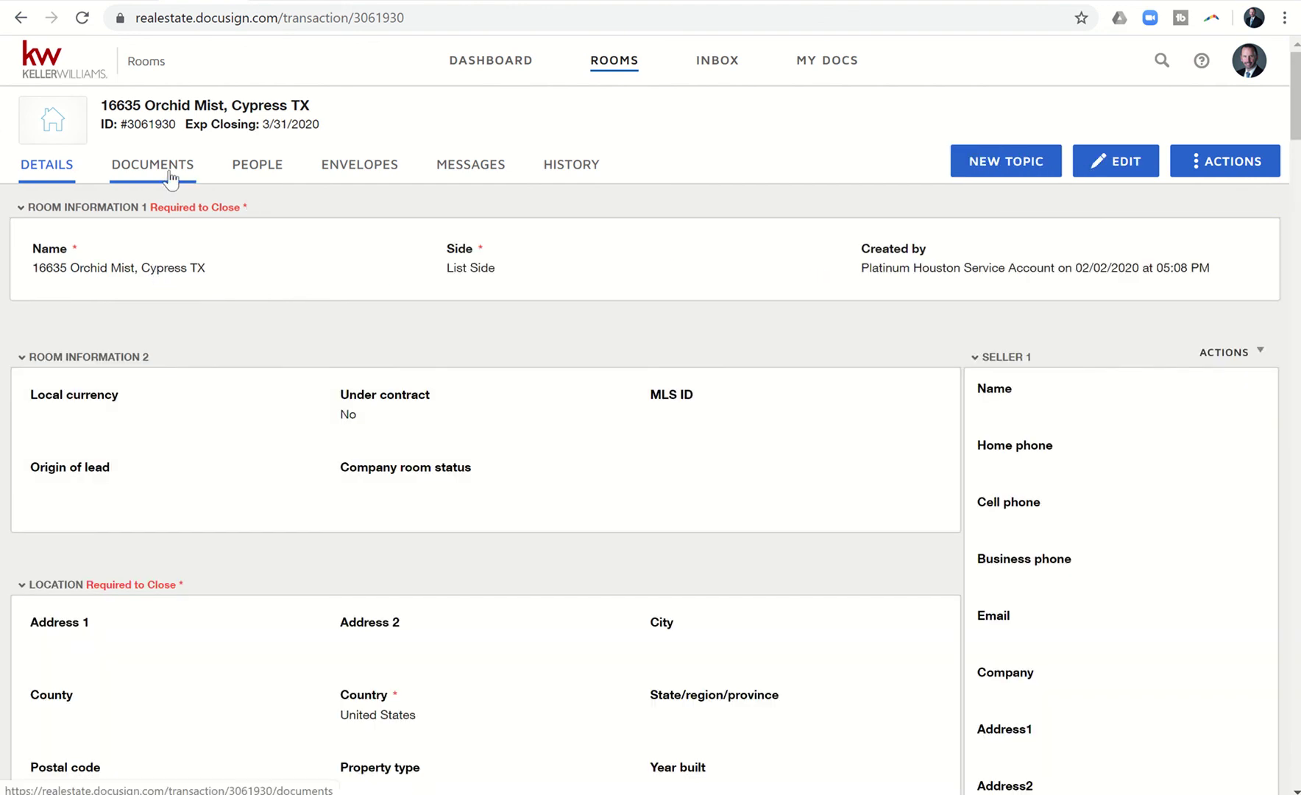
- Show the room's Documents to confirm the four listing PDFs are in Room Docs
click(169, 174)
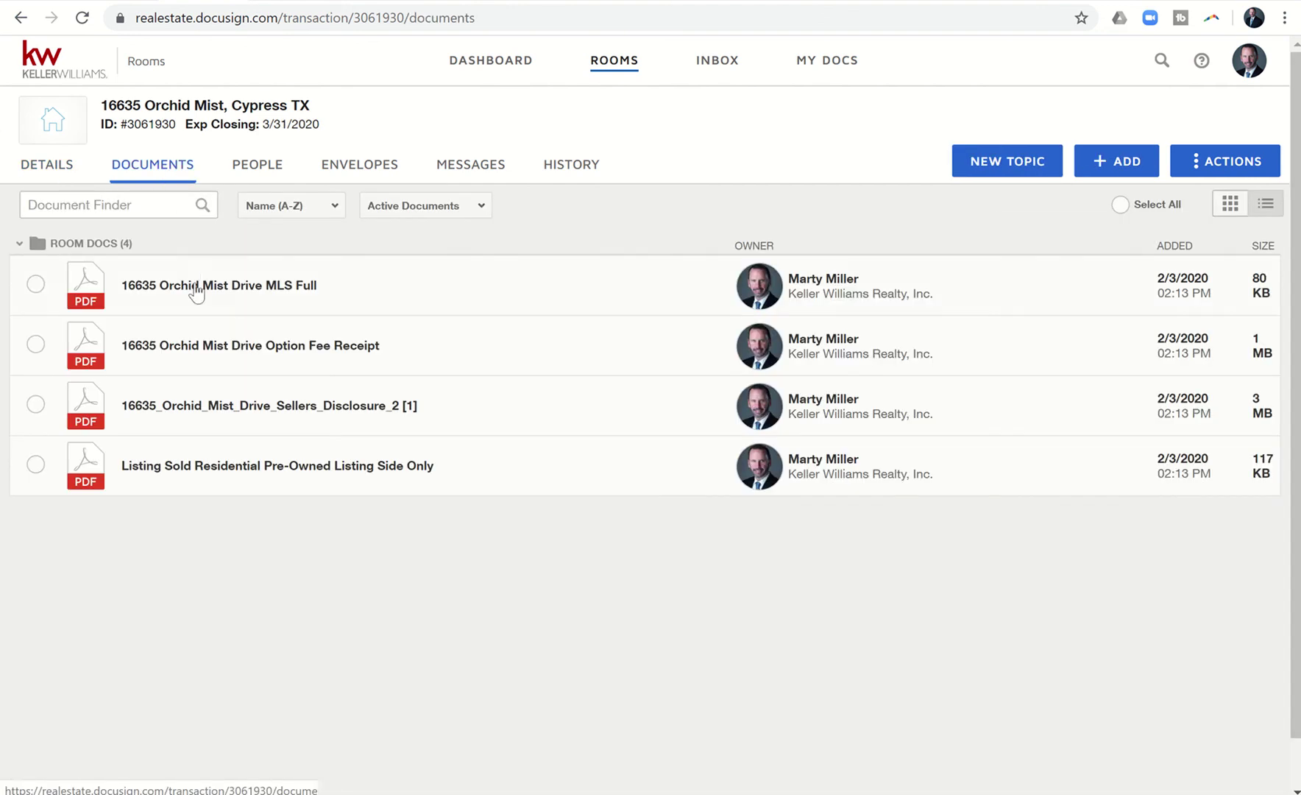